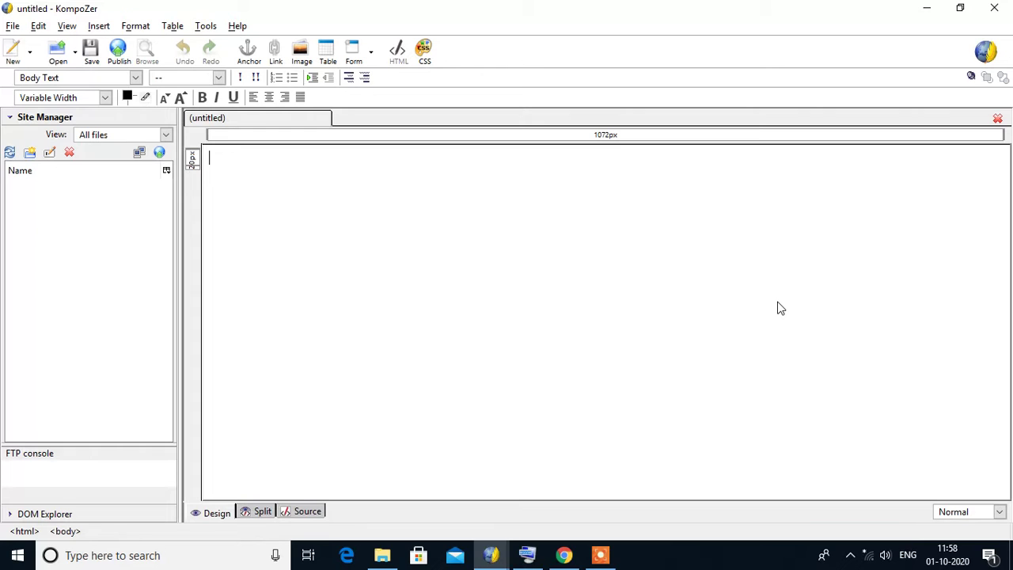
Save the blank page with the title "wel come to css demo" as css.html on the Desktop.
key(ctrl+s)
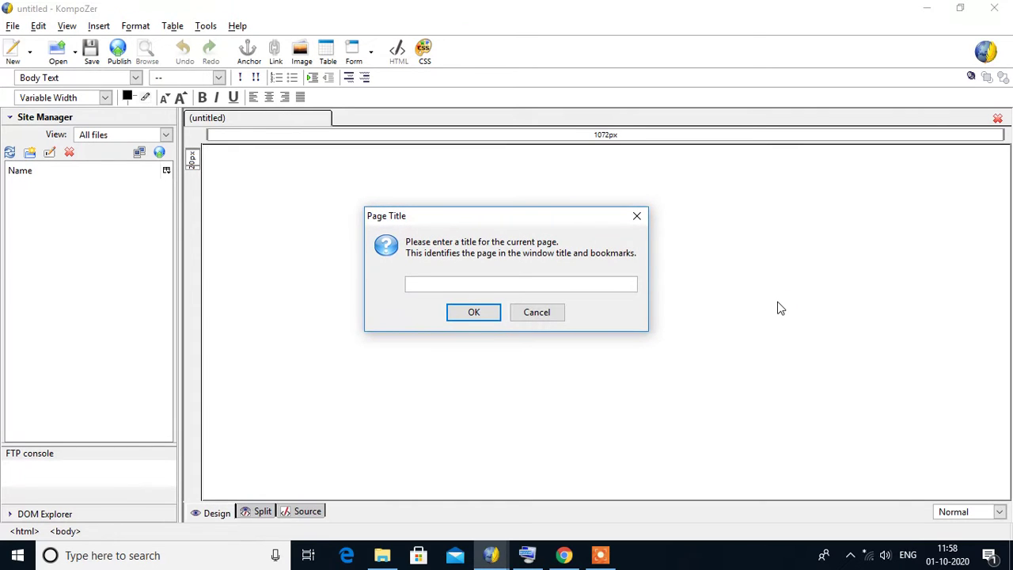
text(wel come to css demo)
key(Return)
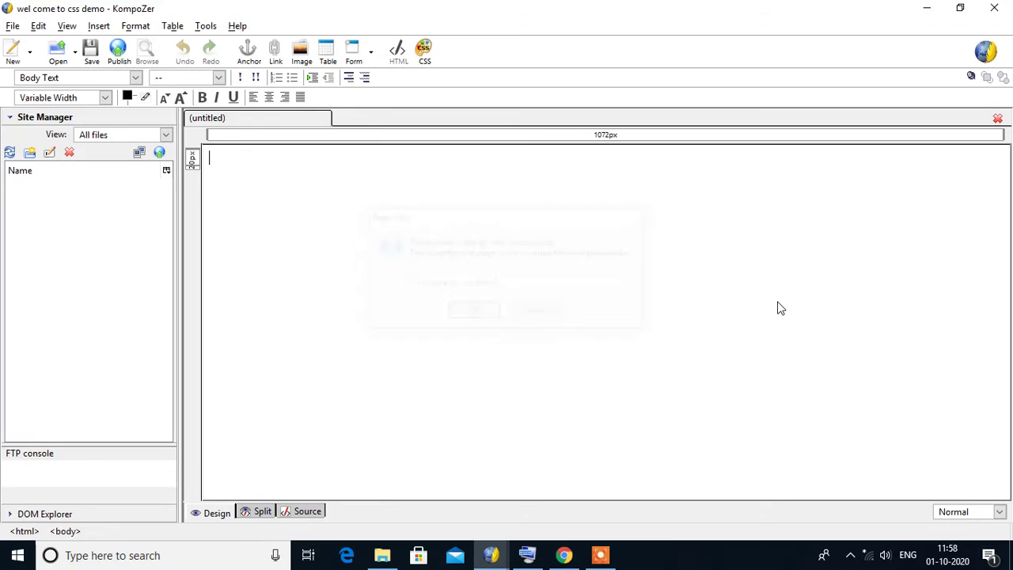
text(c)
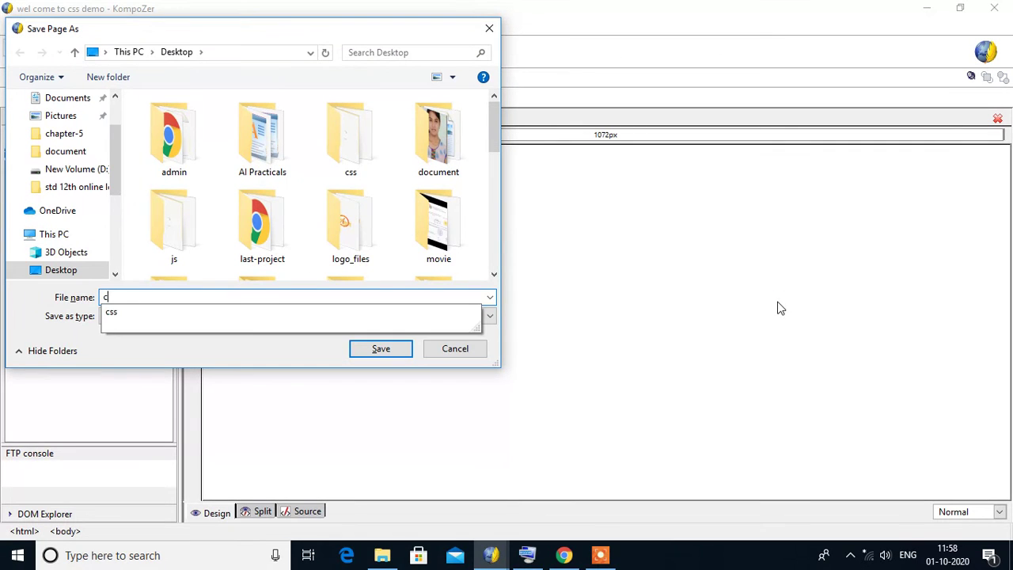
text(ss.html)
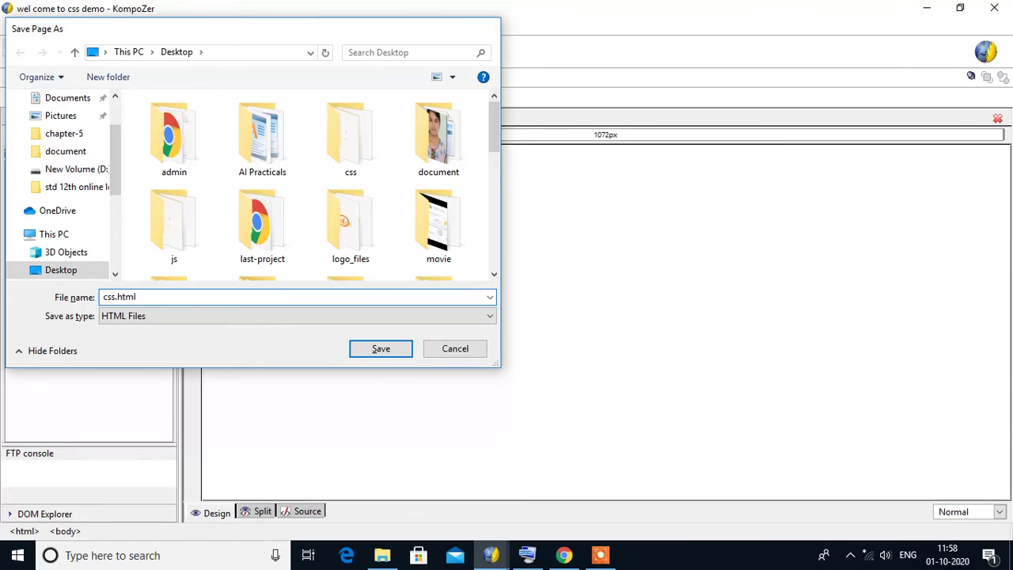
key(Return)
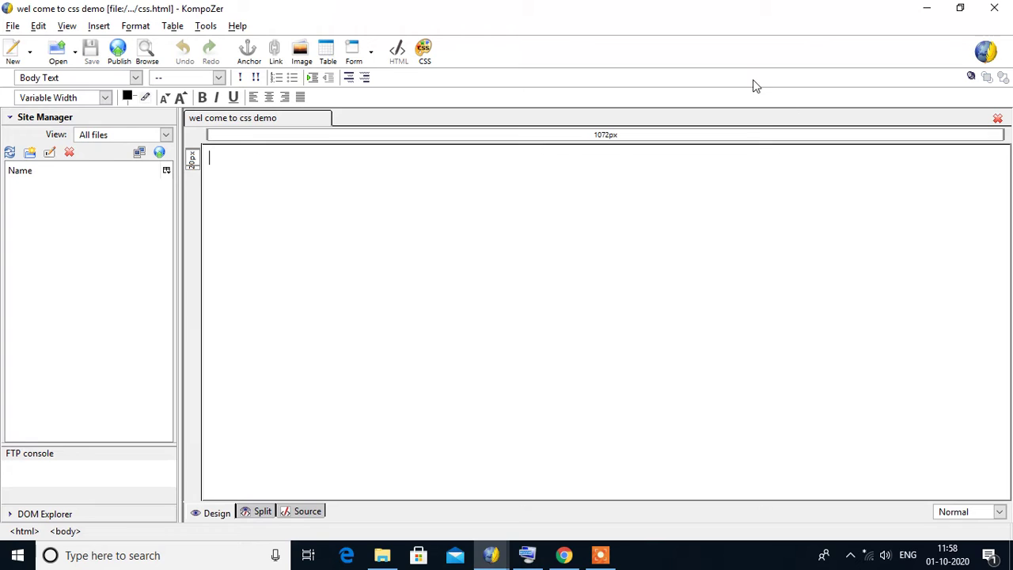
Create an internal stylesheet rule for all h1 elements and show its text properties.
click(424, 50)
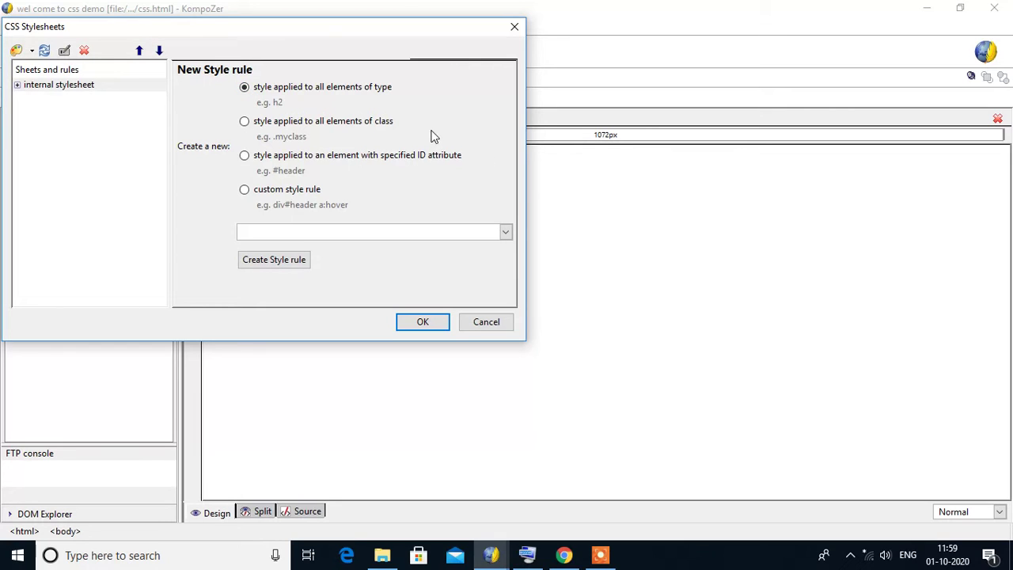
click(506, 234)
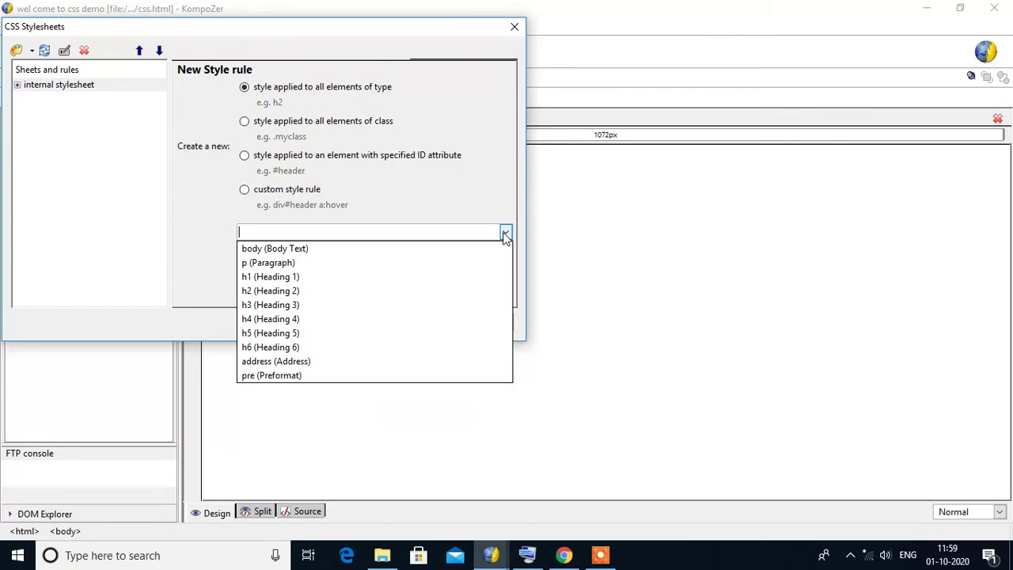
click(277, 278)
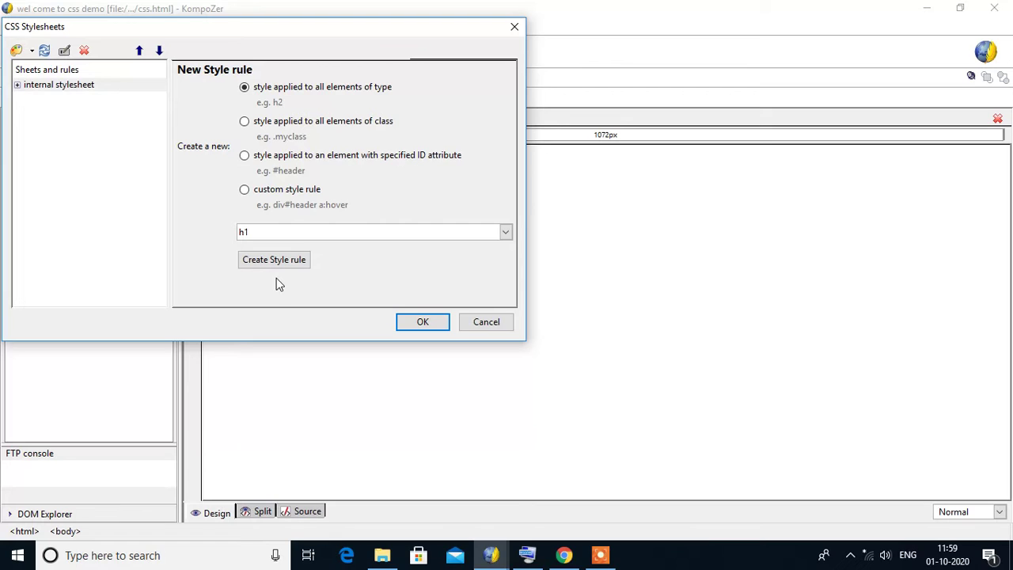
click(266, 94)
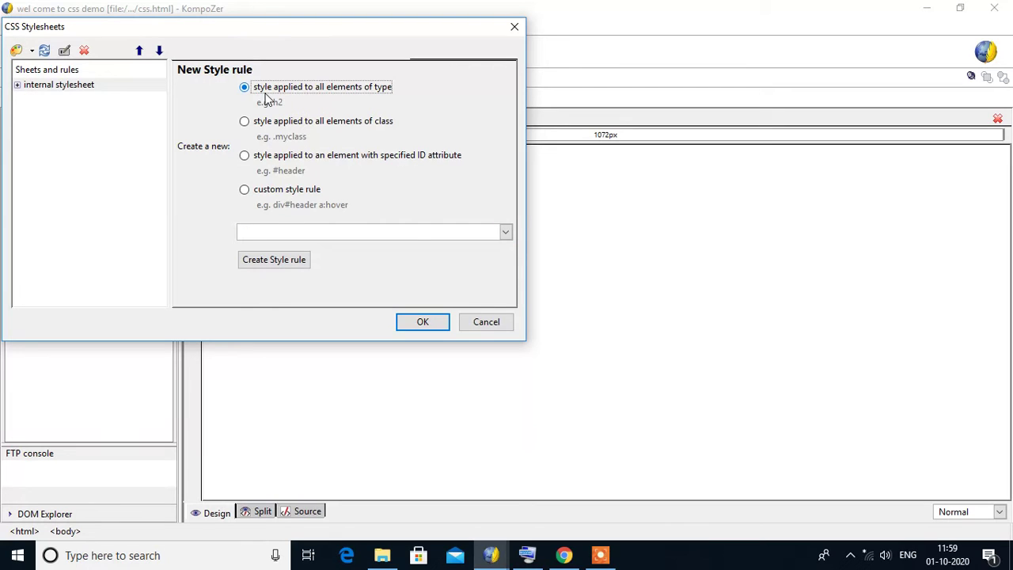
click(507, 233)
click(339, 277)
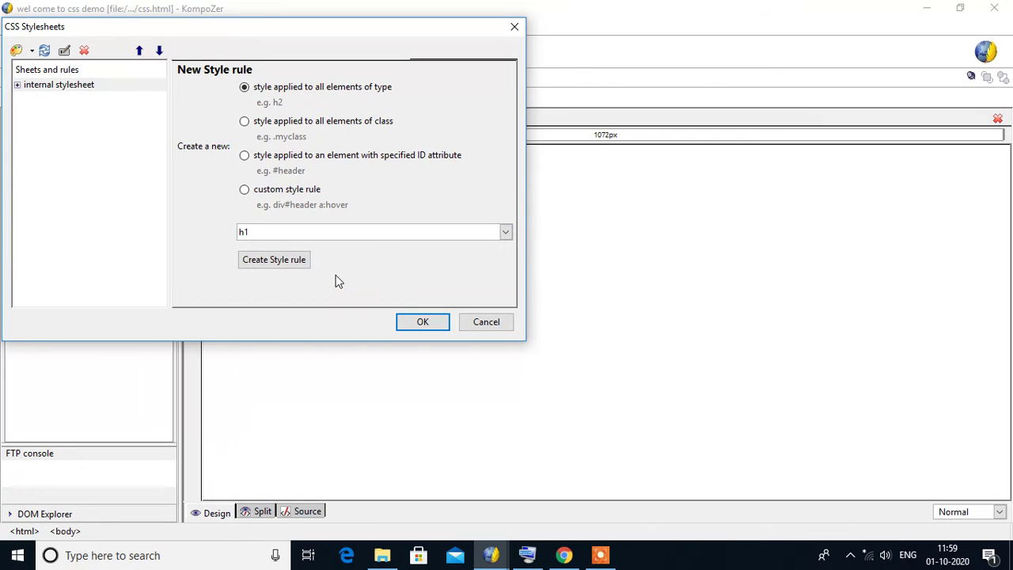
click(289, 266)
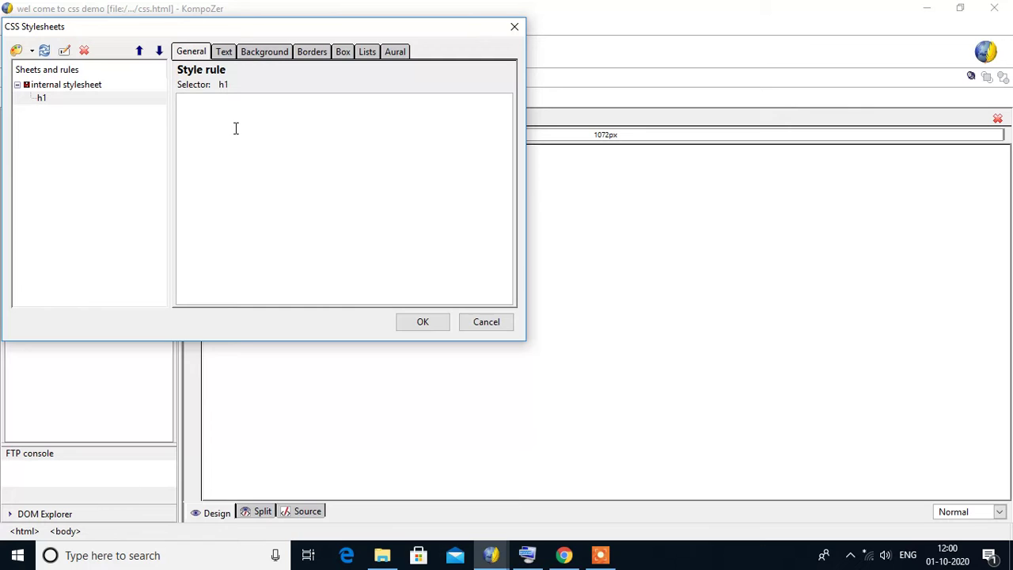
click(224, 53)
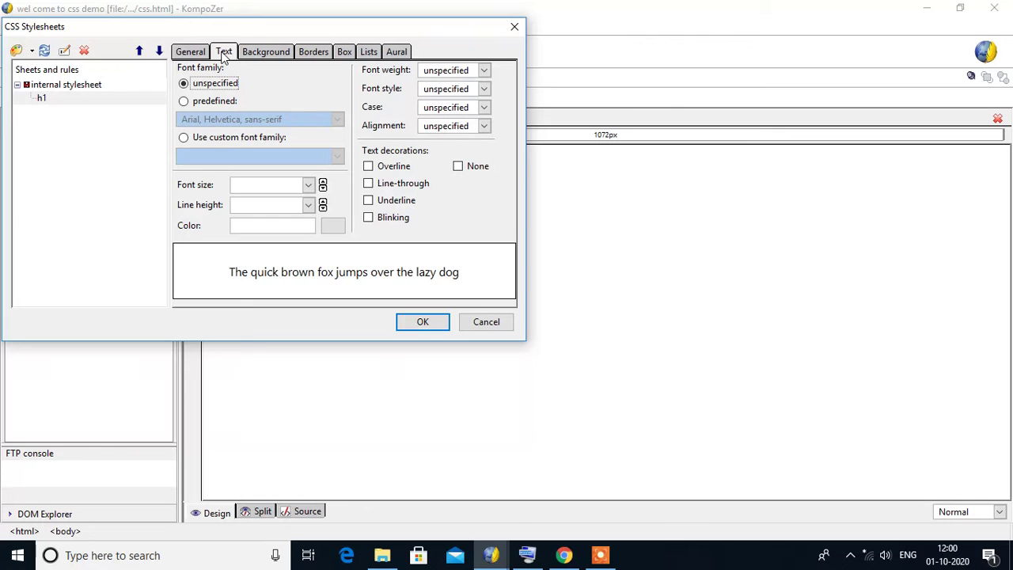
click(212, 104)
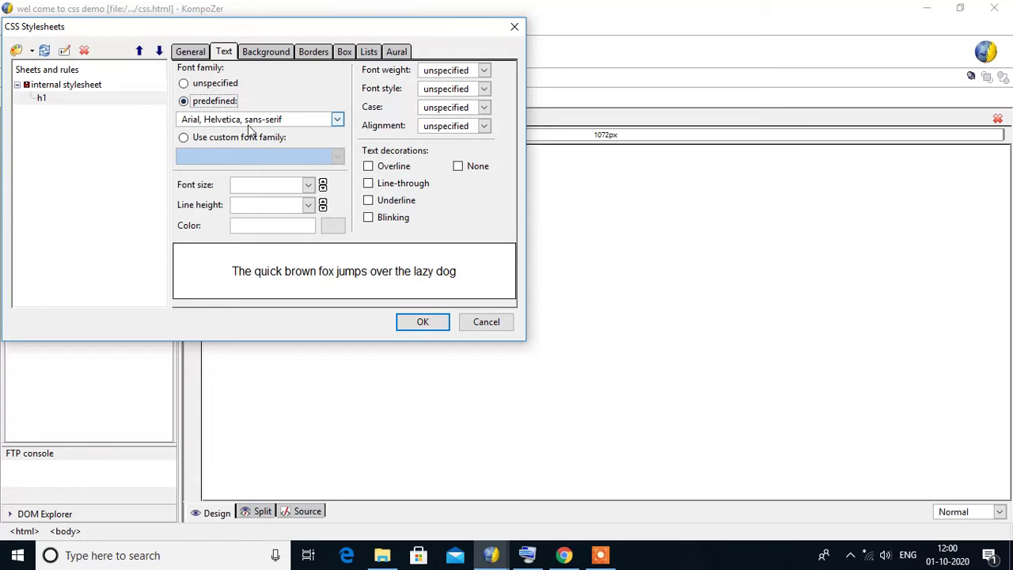
click(250, 120)
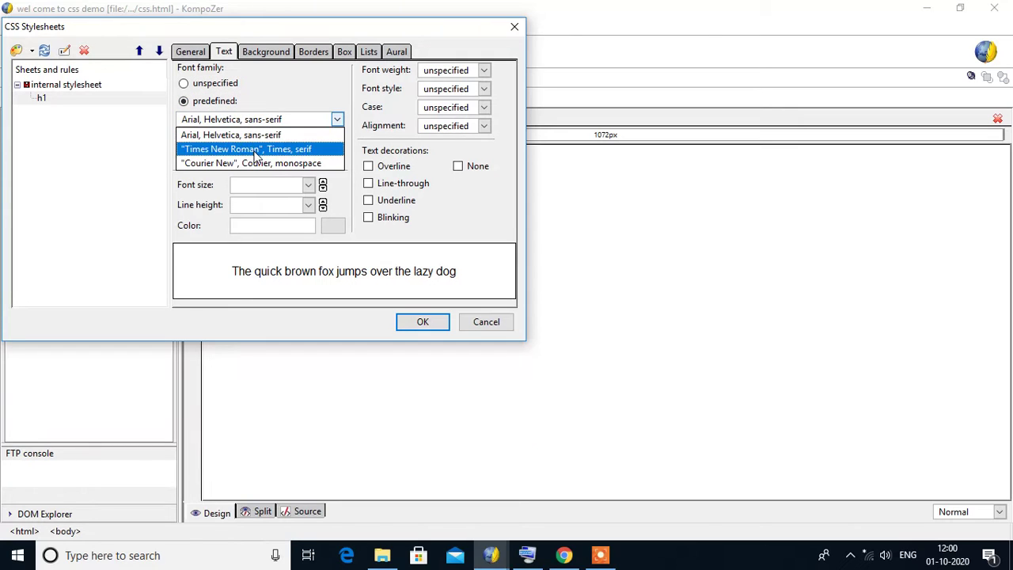
click(84, 208)
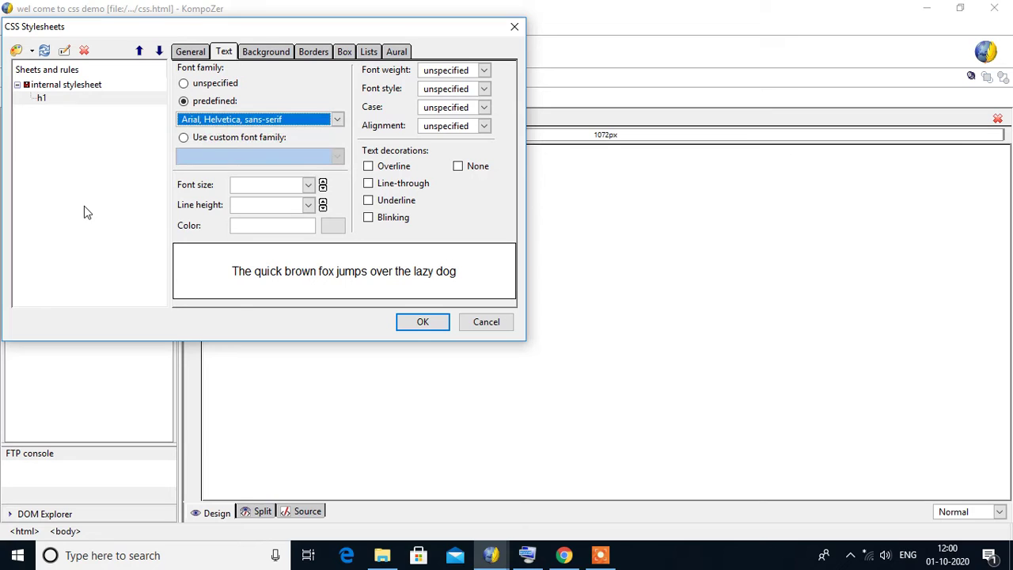
Give the h1 rule the custom font family Times New Roman.
click(208, 140)
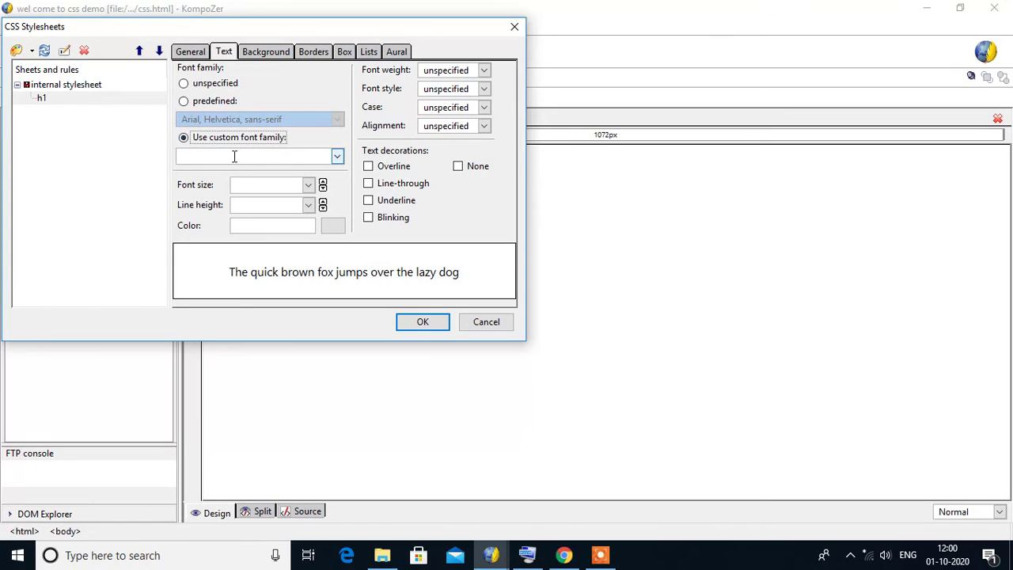
click(237, 157)
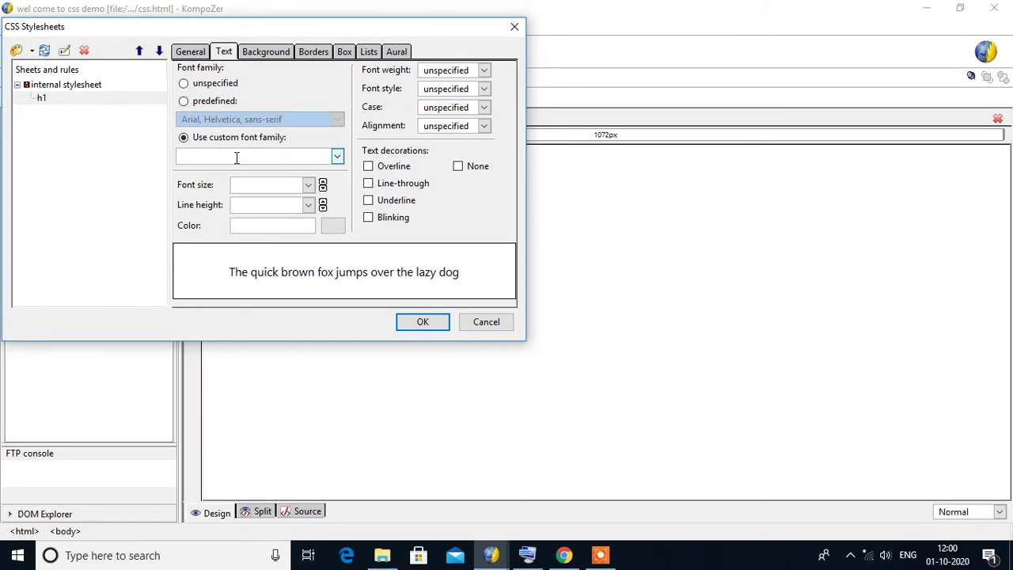
click(338, 157)
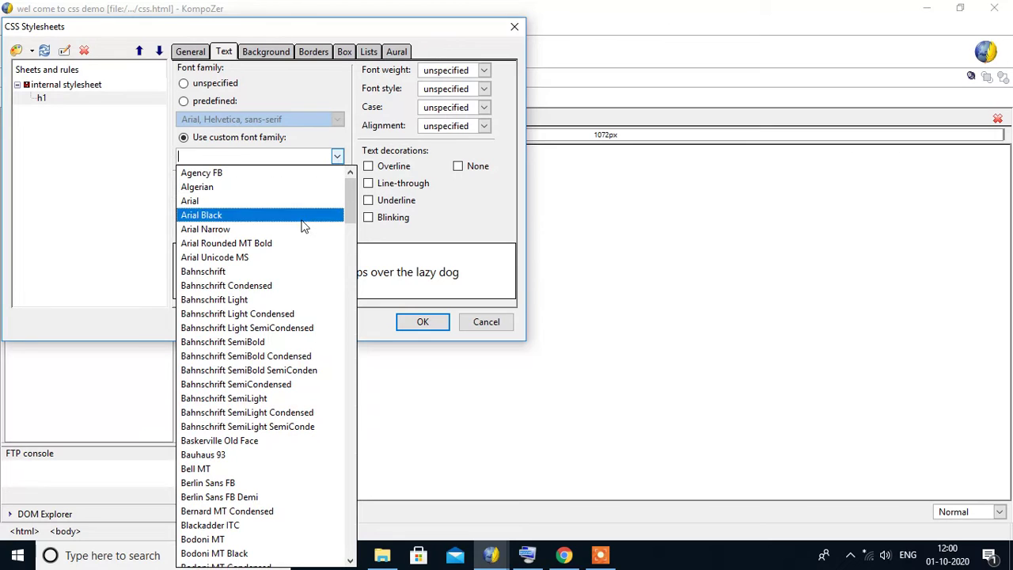
text(times)
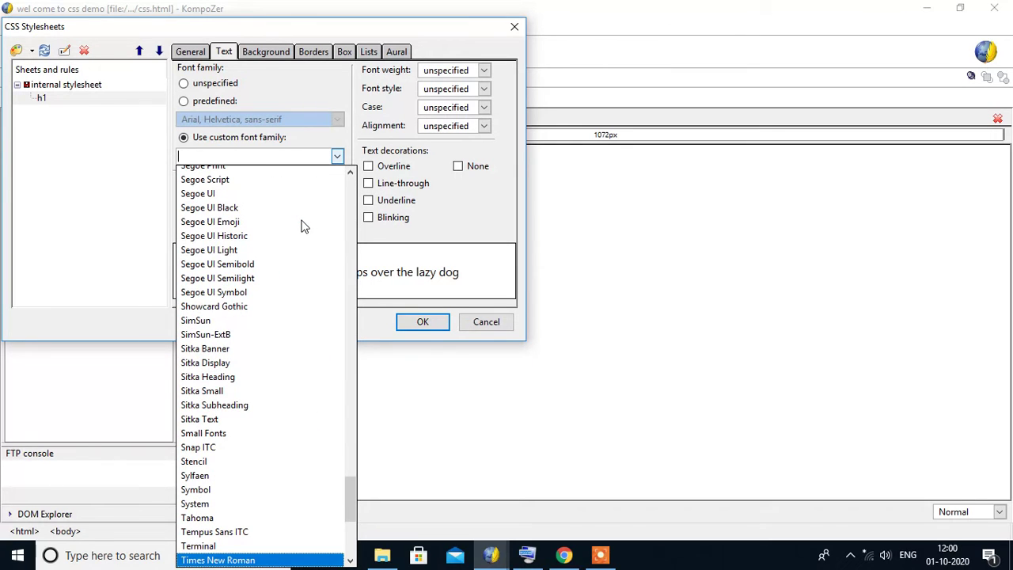
key(Return)
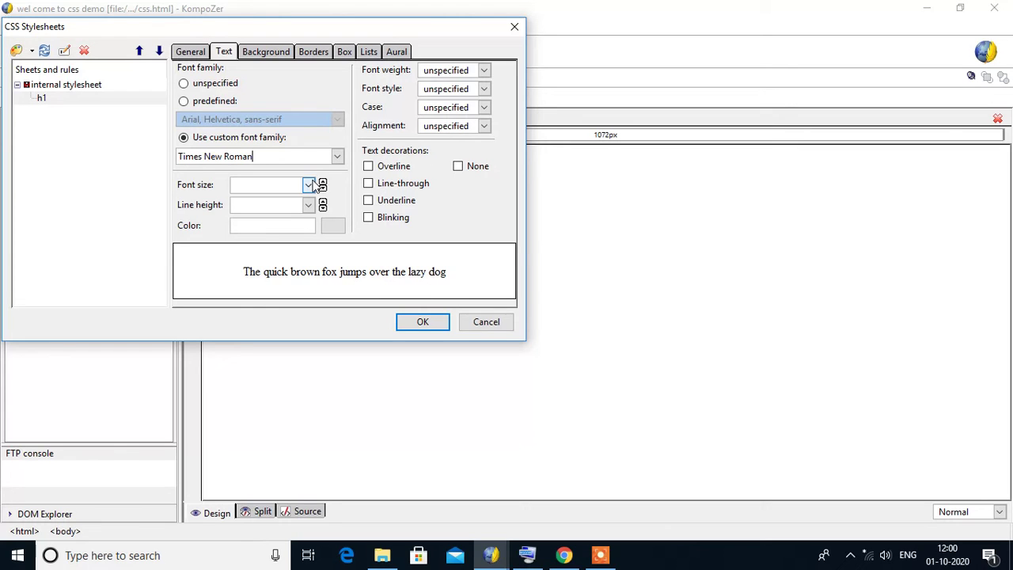
Set the h1 rule's font size to x-large and its text color to white.
click(309, 185)
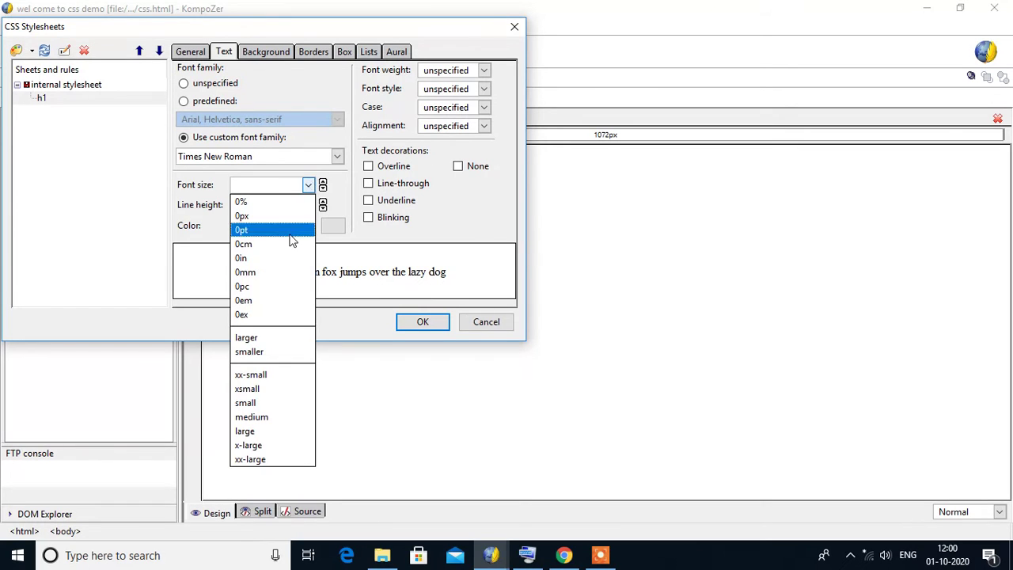
click(271, 446)
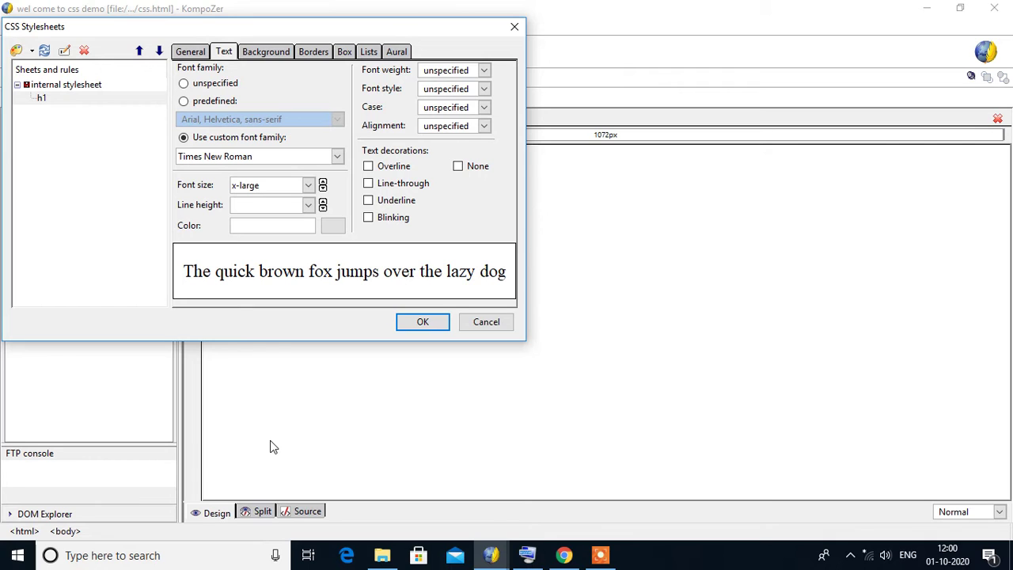
click(336, 230)
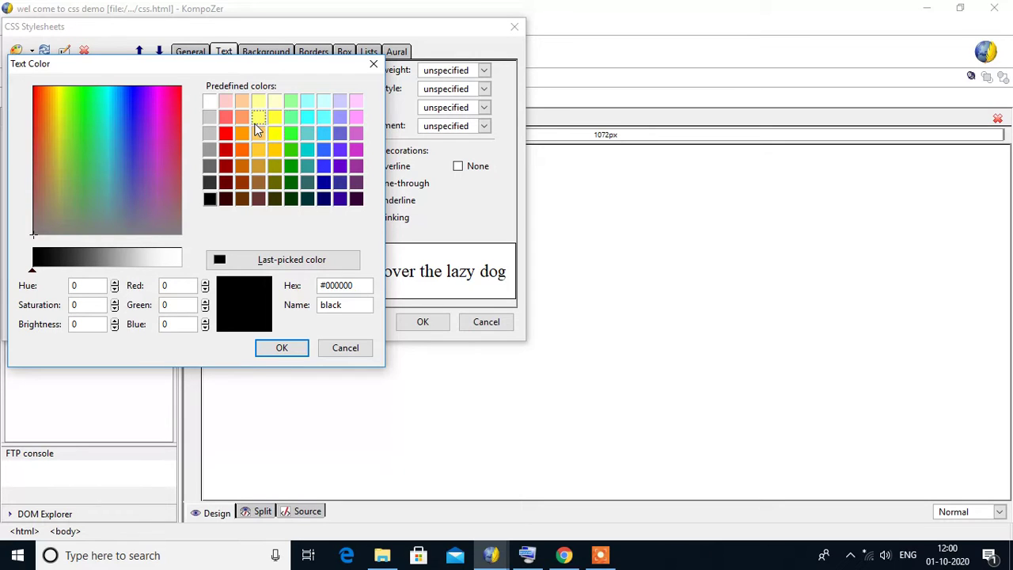
click(210, 102)
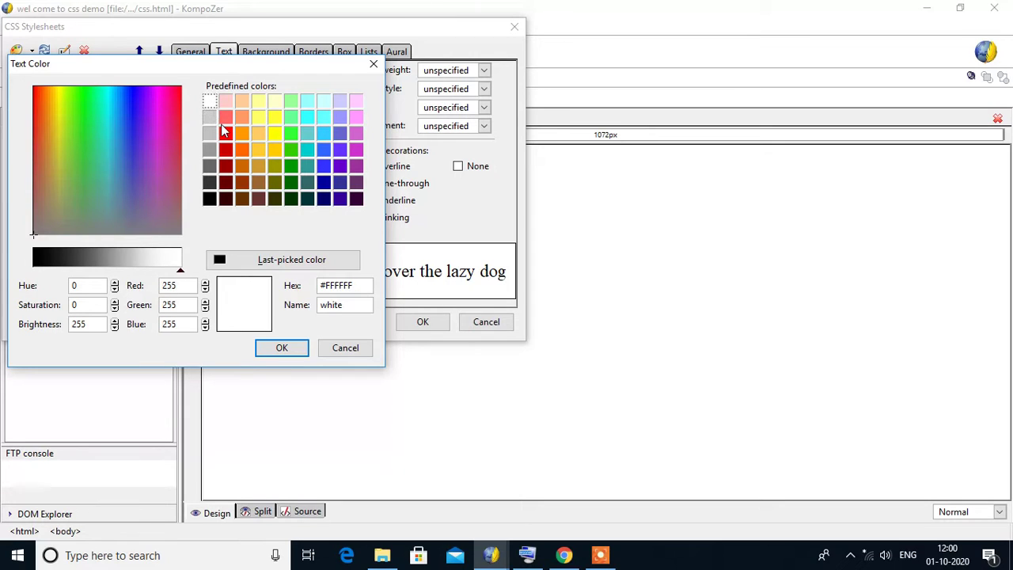
click(281, 348)
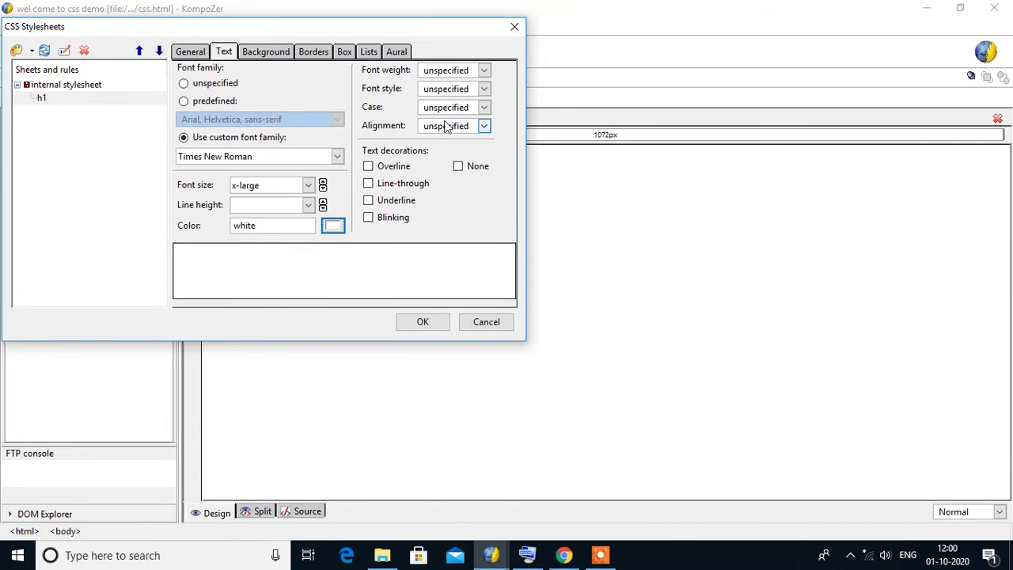
Set the h1 rule's font weight to Bold and its font style to Italic.
click(464, 71)
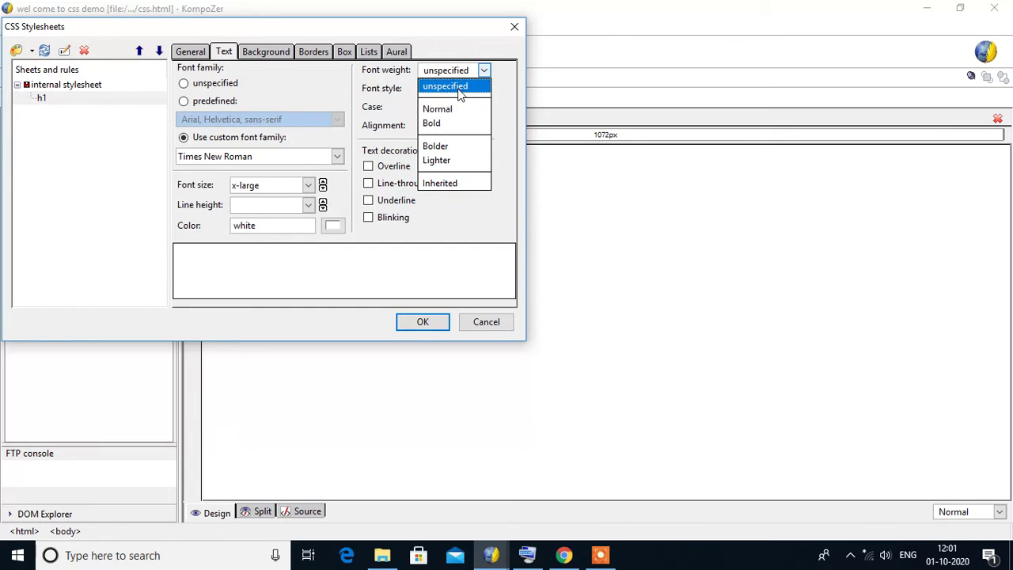
click(450, 125)
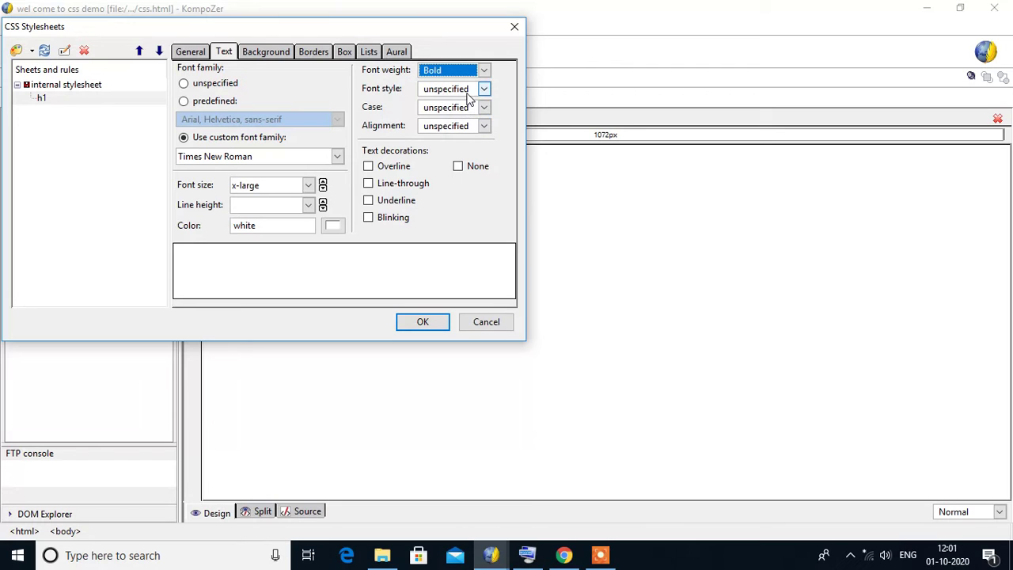
click(482, 90)
click(448, 141)
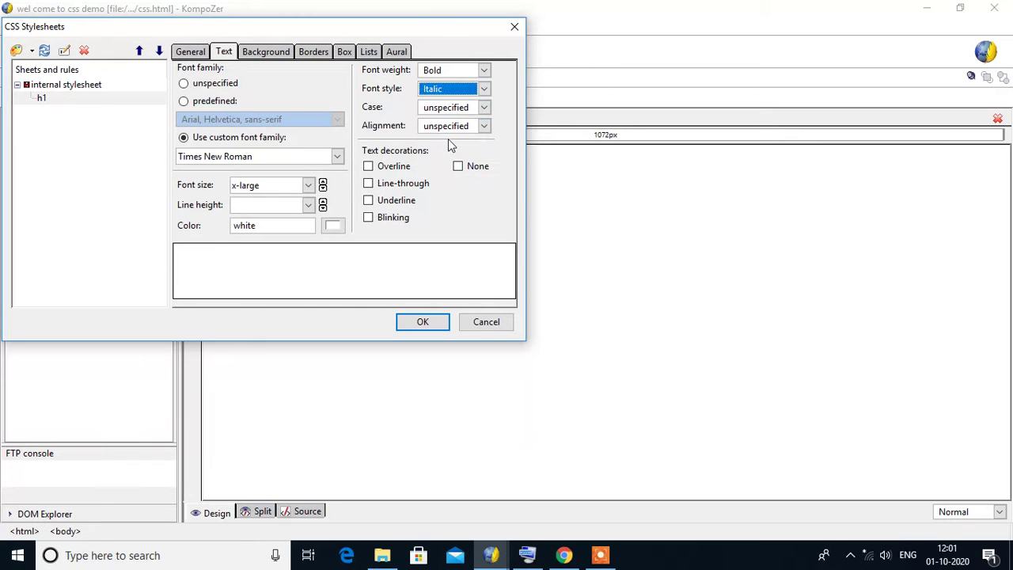
Set the text case of the h1 rule to Capitalize.
click(464, 109)
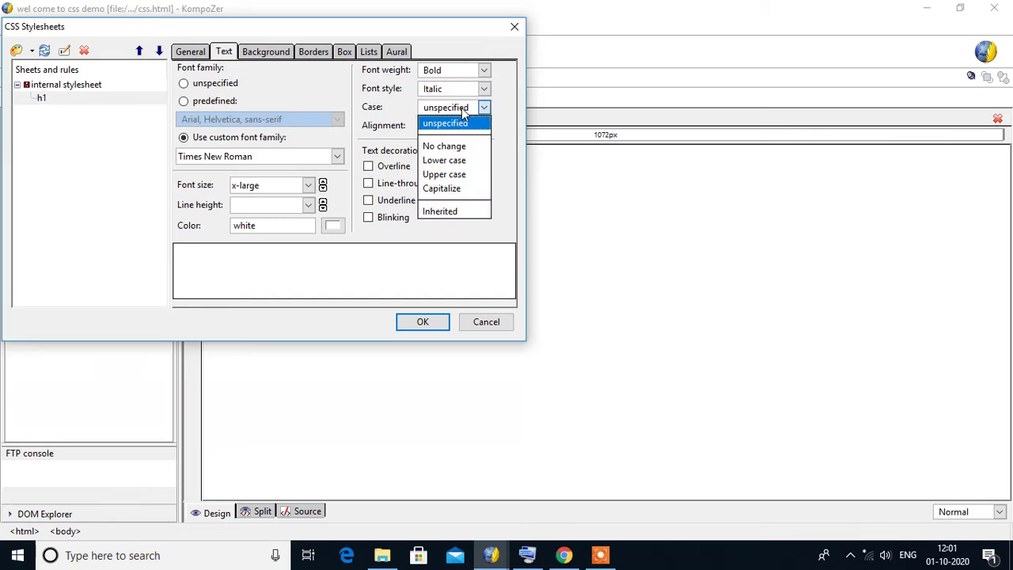
click(444, 175)
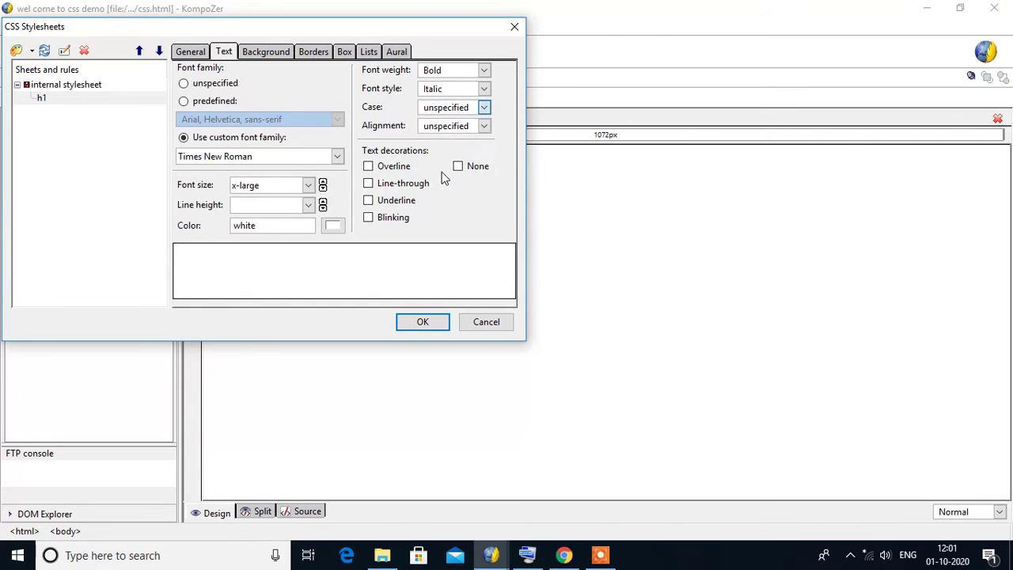
click(466, 113)
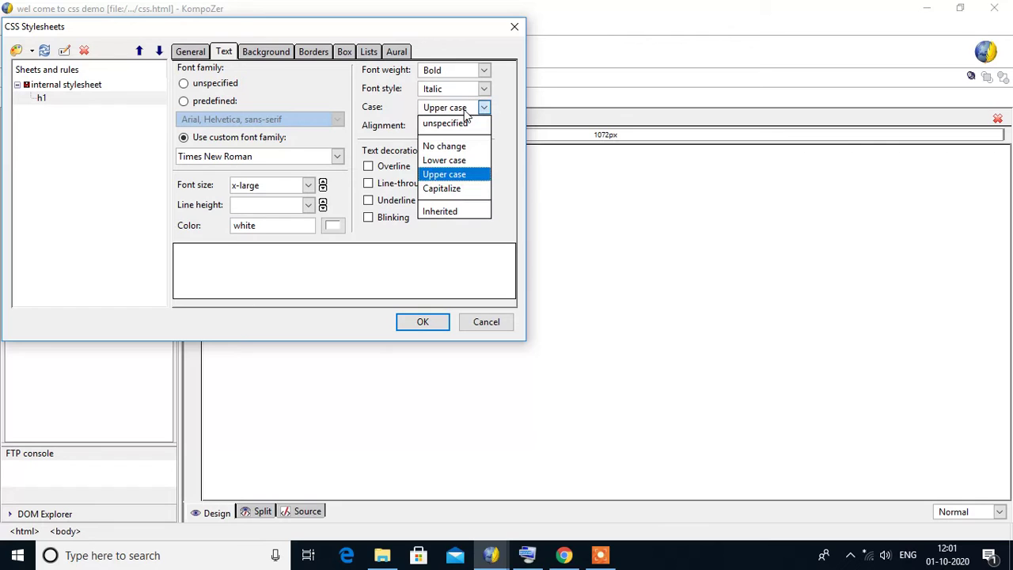
click(447, 190)
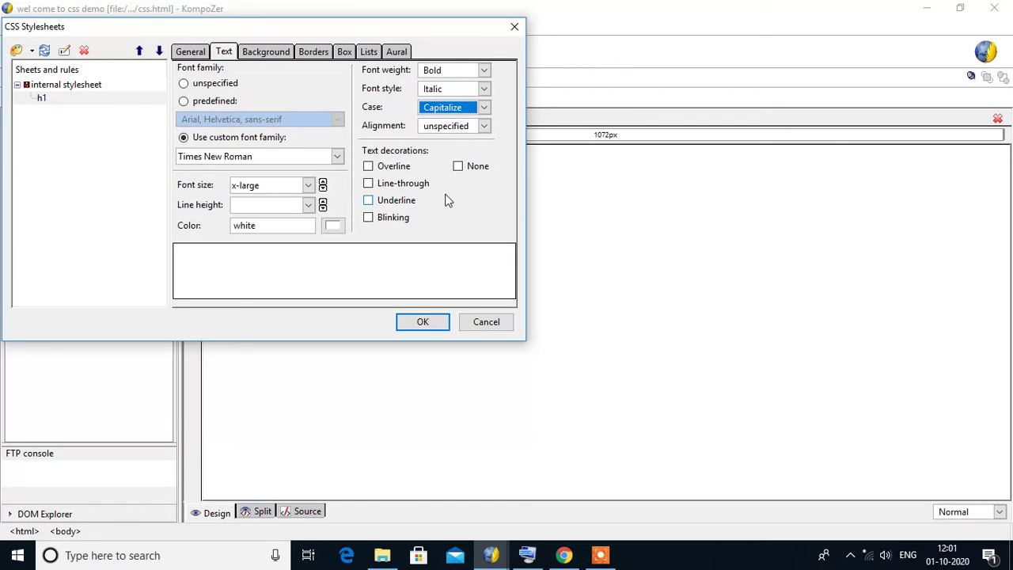
Enable the Overline, Underline and Blinking text decorations for the h1 rule.
click(395, 167)
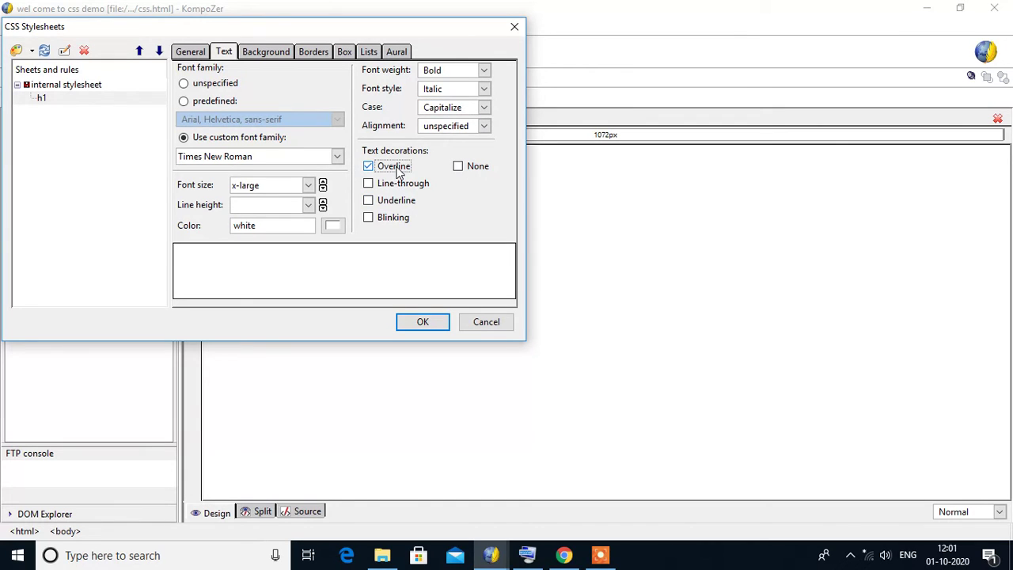
click(387, 205)
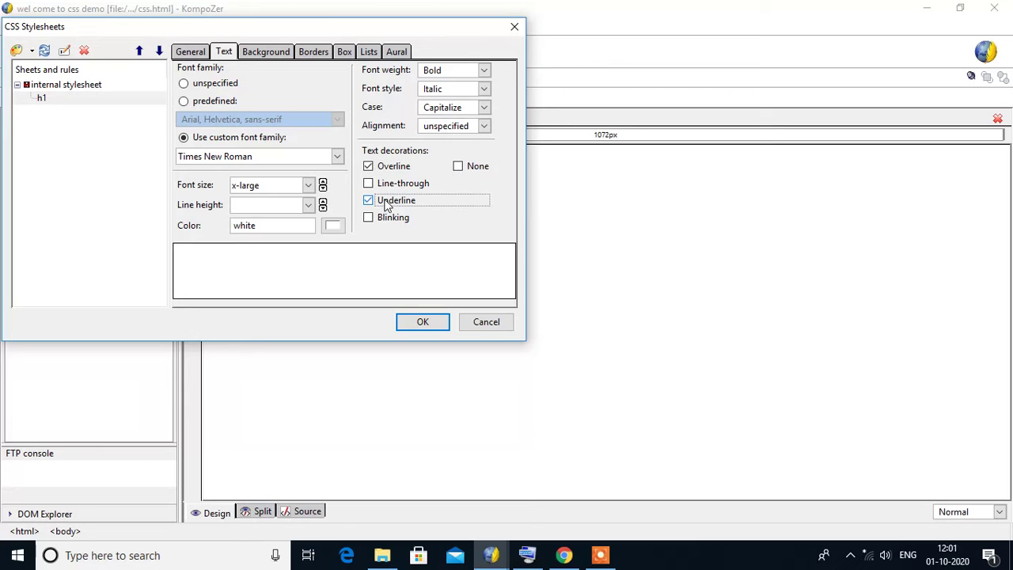
click(385, 221)
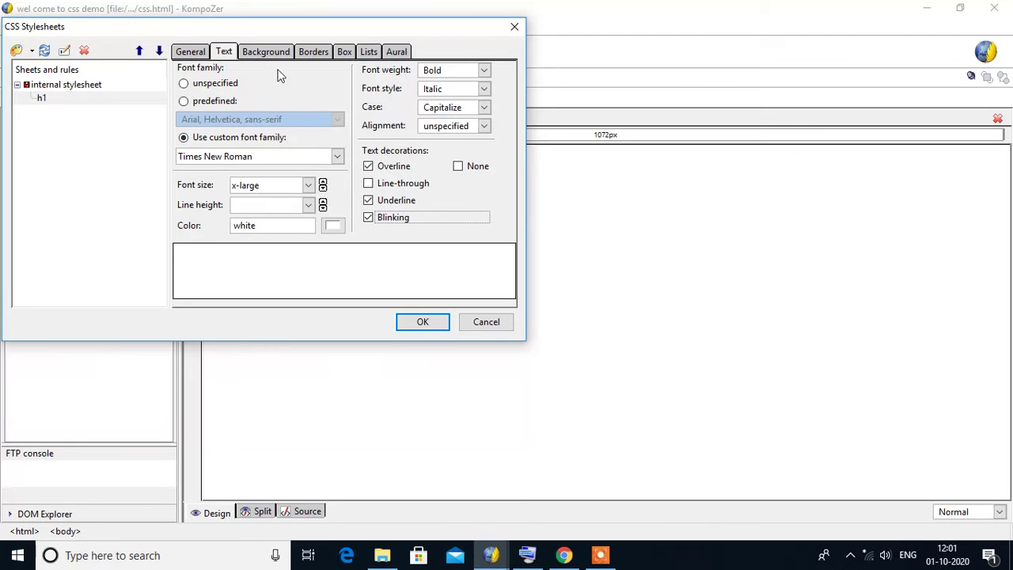
Set the h1 rule's background color to the dark navy #000031.
click(192, 52)
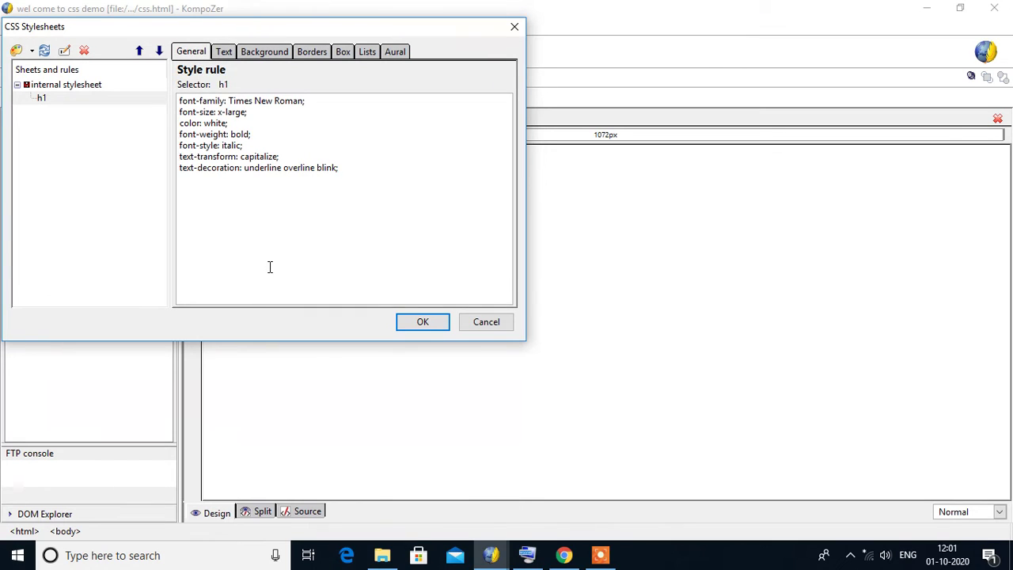
click(266, 54)
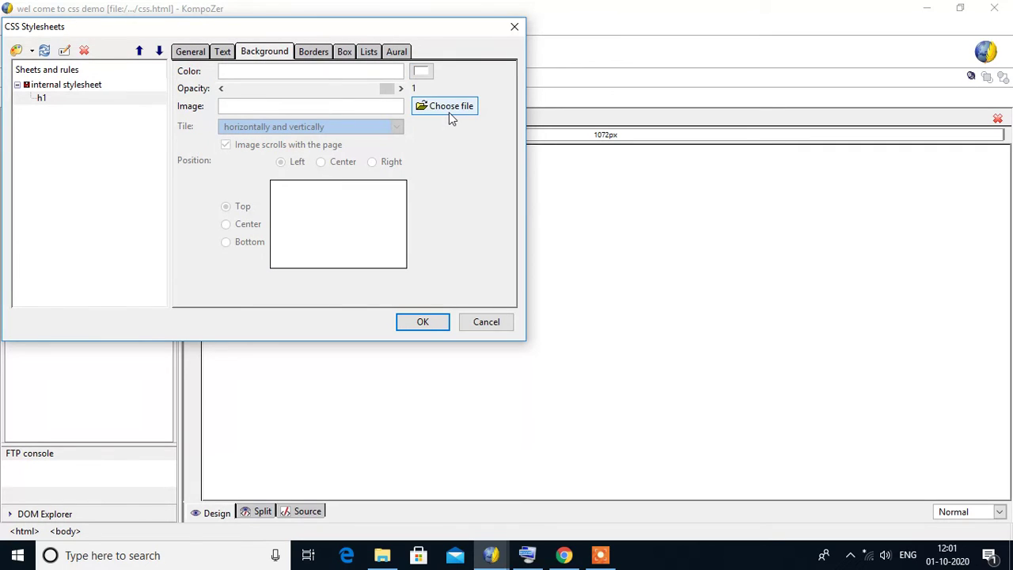
click(422, 73)
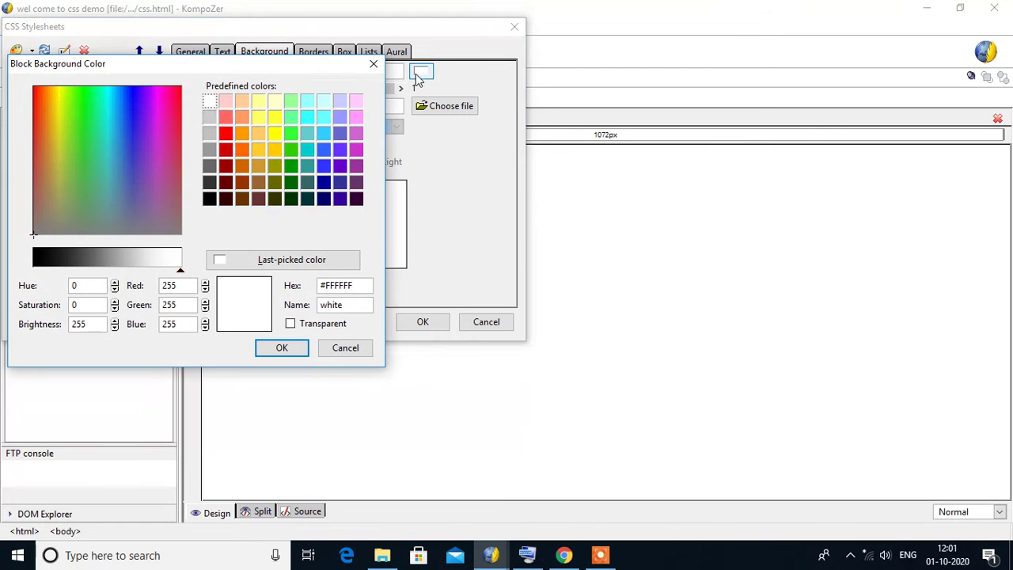
click(326, 185)
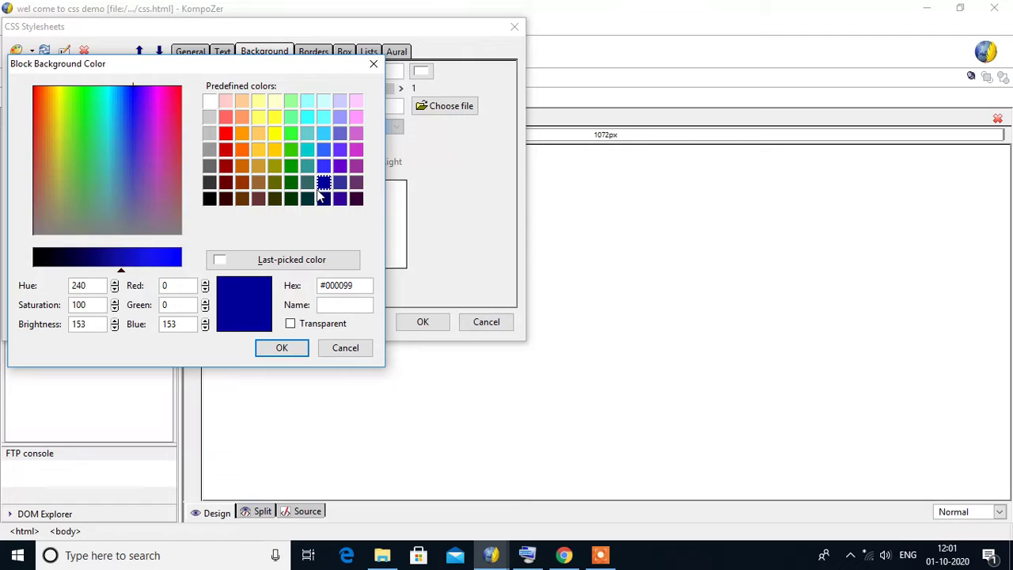
click(63, 263)
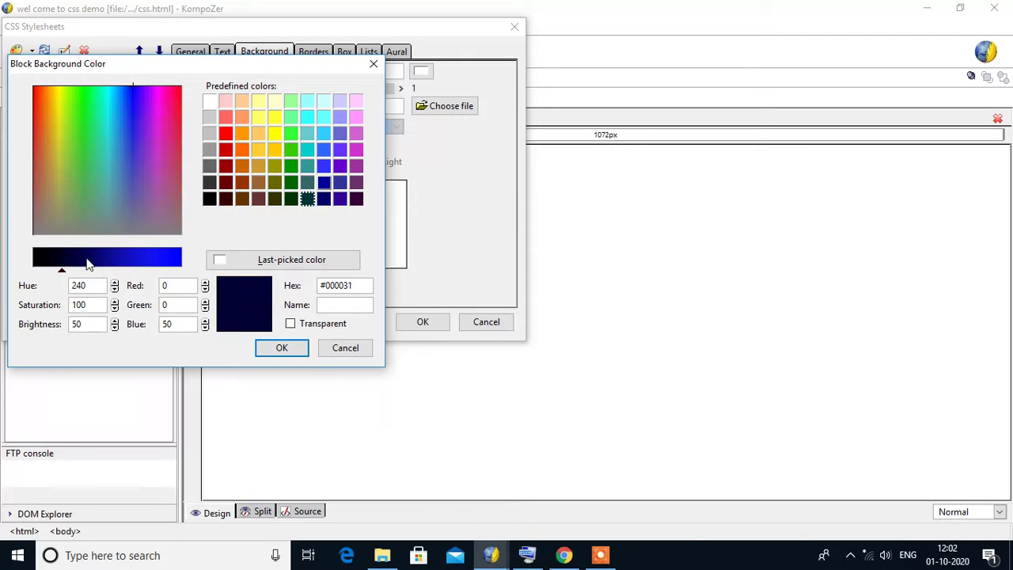
click(282, 349)
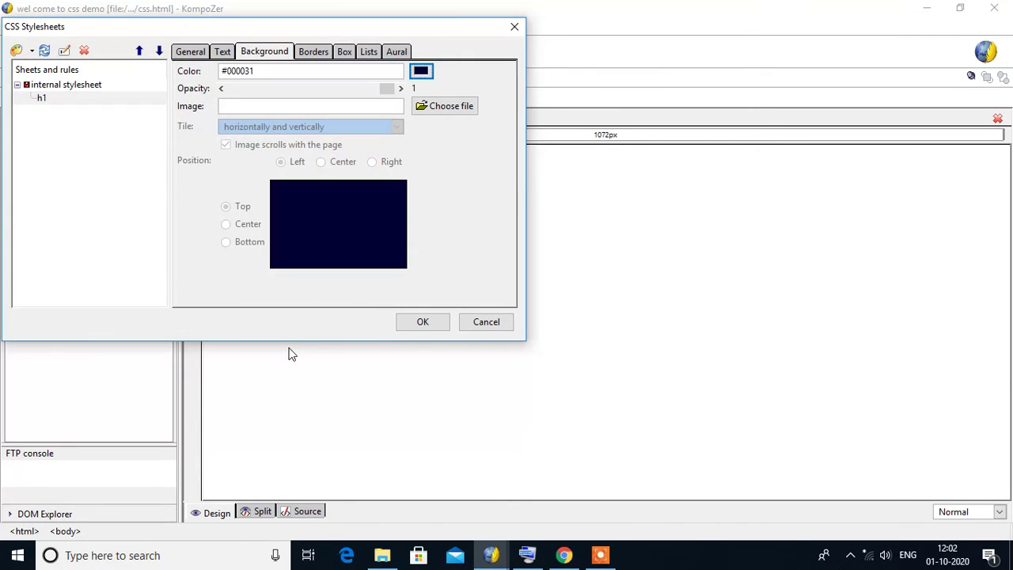
Enable the Line-through text decoration for the h1 rule.
click(223, 53)
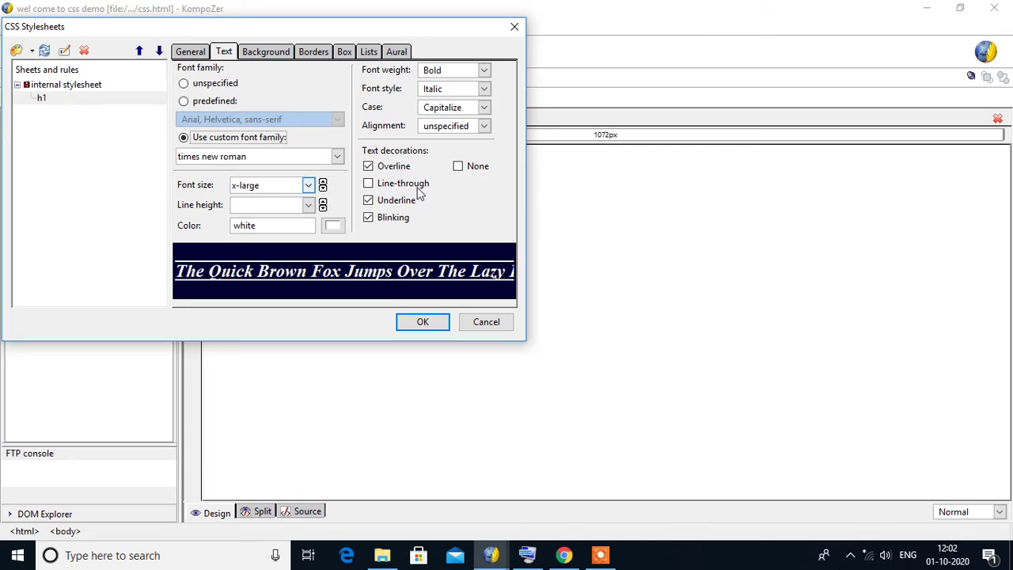
click(390, 184)
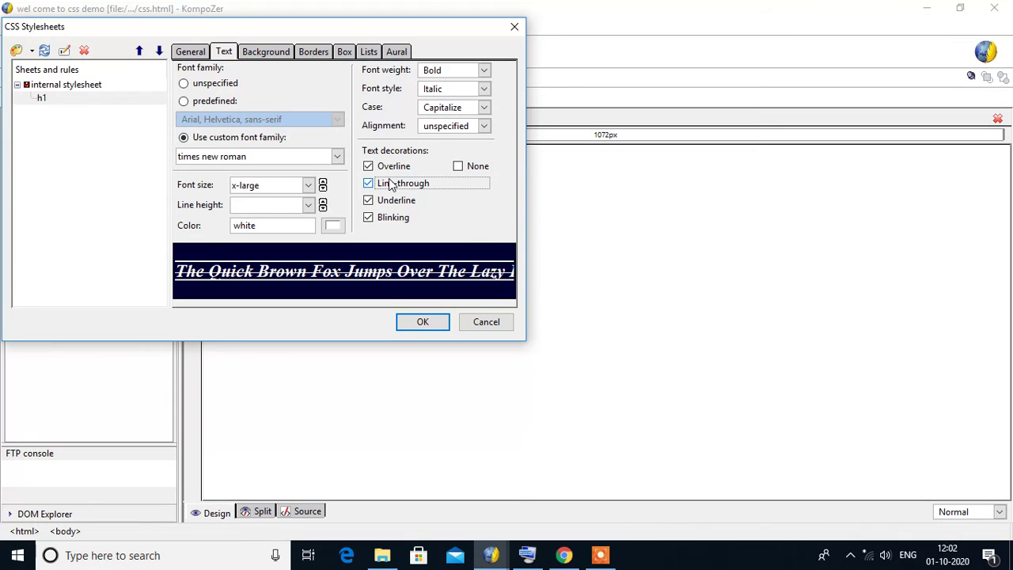
click(389, 183)
click(389, 184)
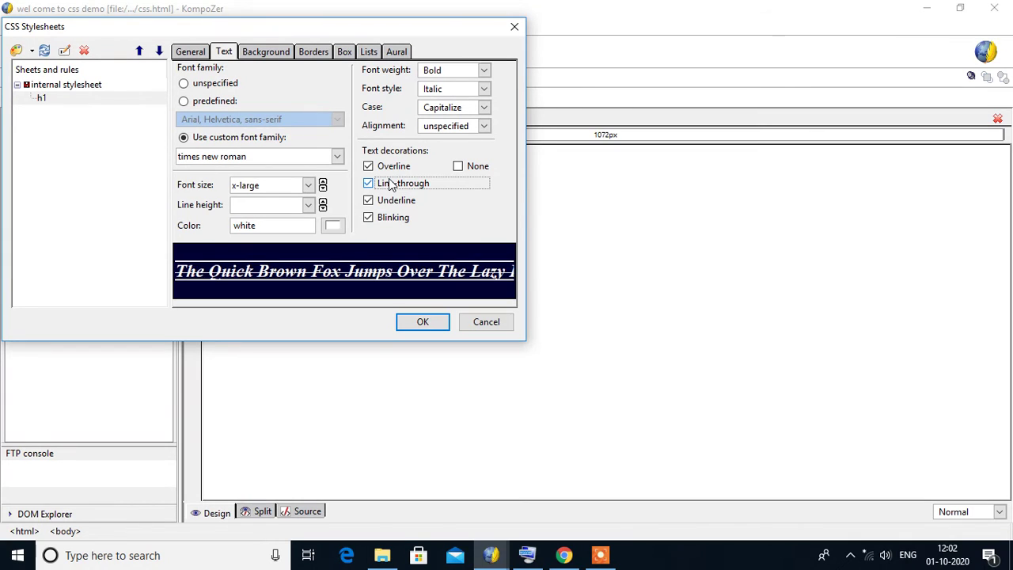
Give the h1 rule a double border style with thick width on all four sides.
click(266, 51)
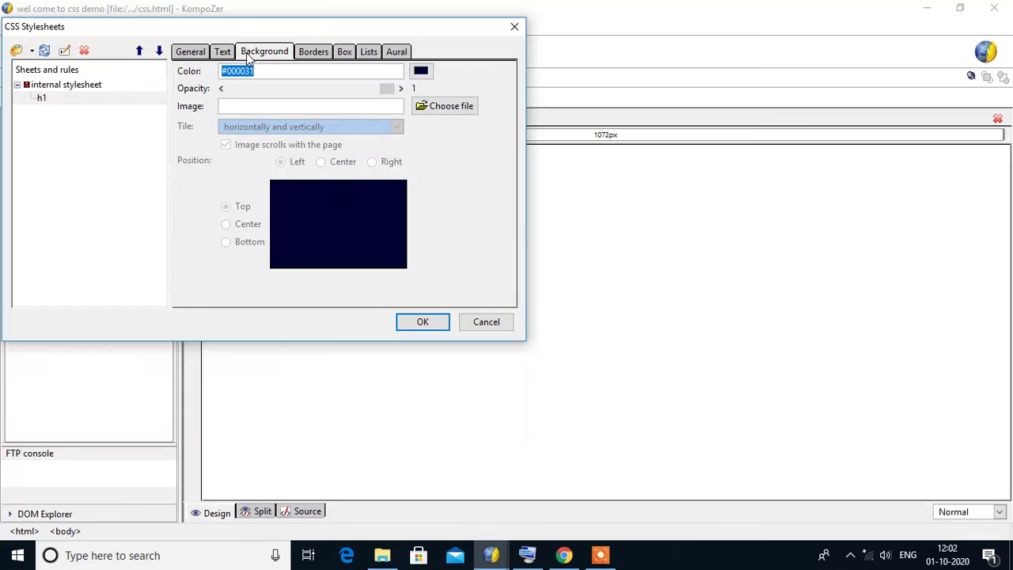
click(310, 52)
click(252, 111)
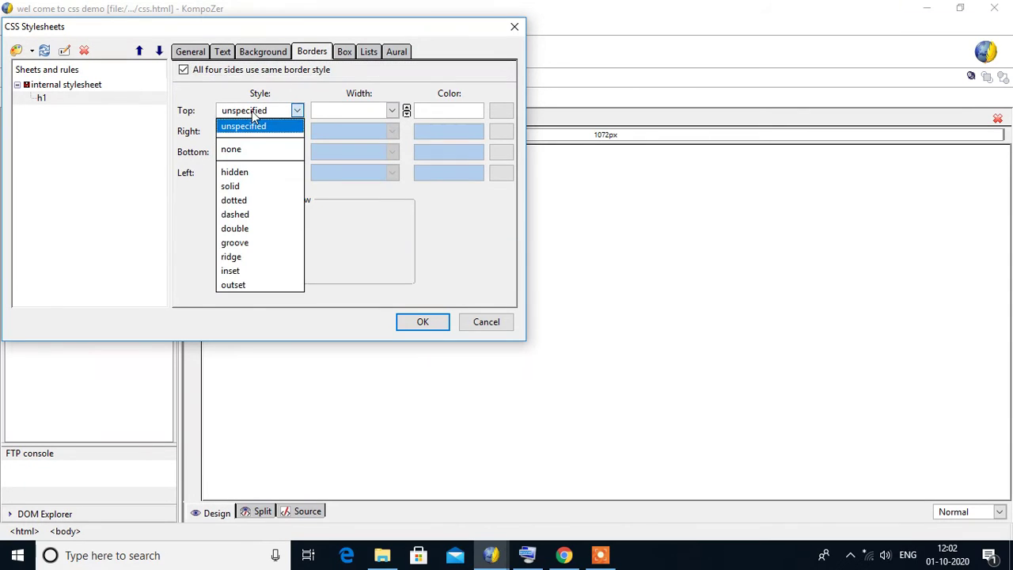
click(252, 229)
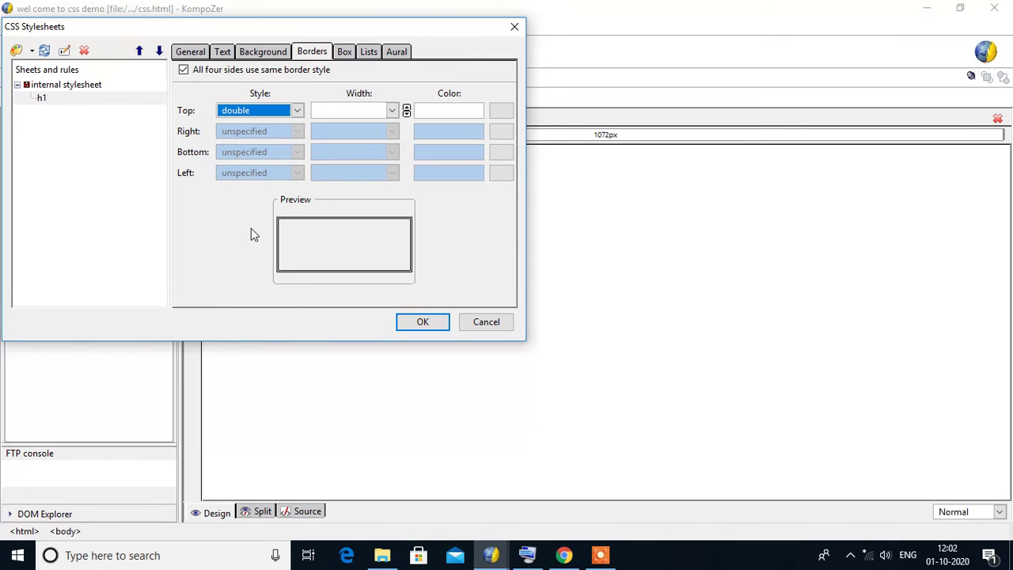
click(372, 111)
click(393, 111)
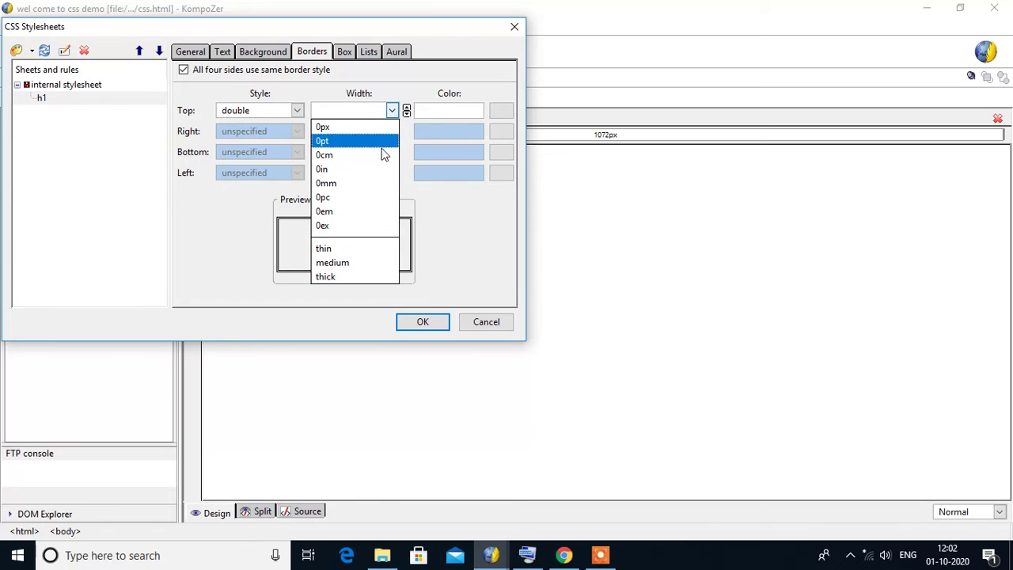
click(345, 277)
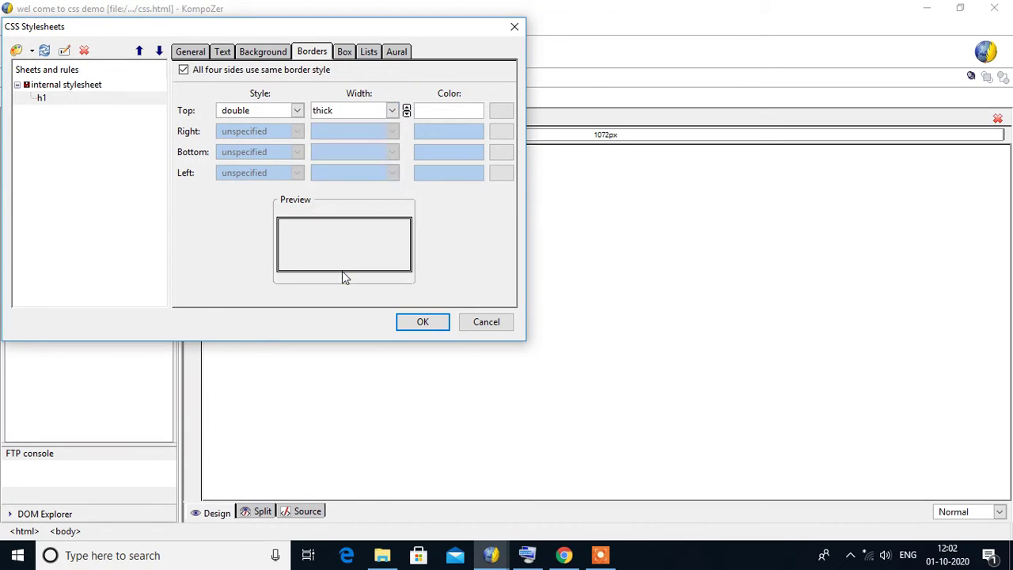
Set the h1 rule's border color to the light pink #FFCCCC.
click(500, 111)
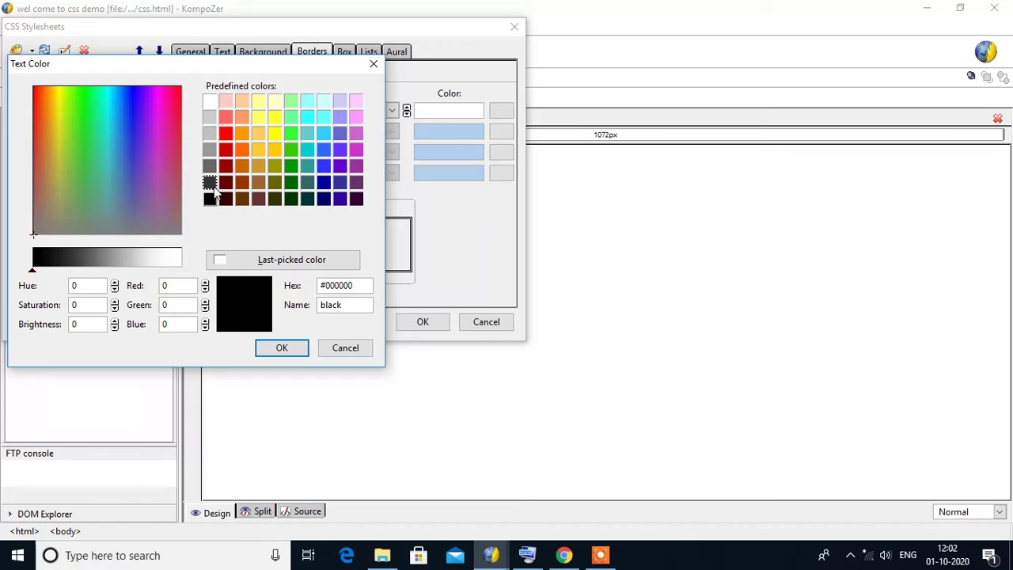
click(210, 103)
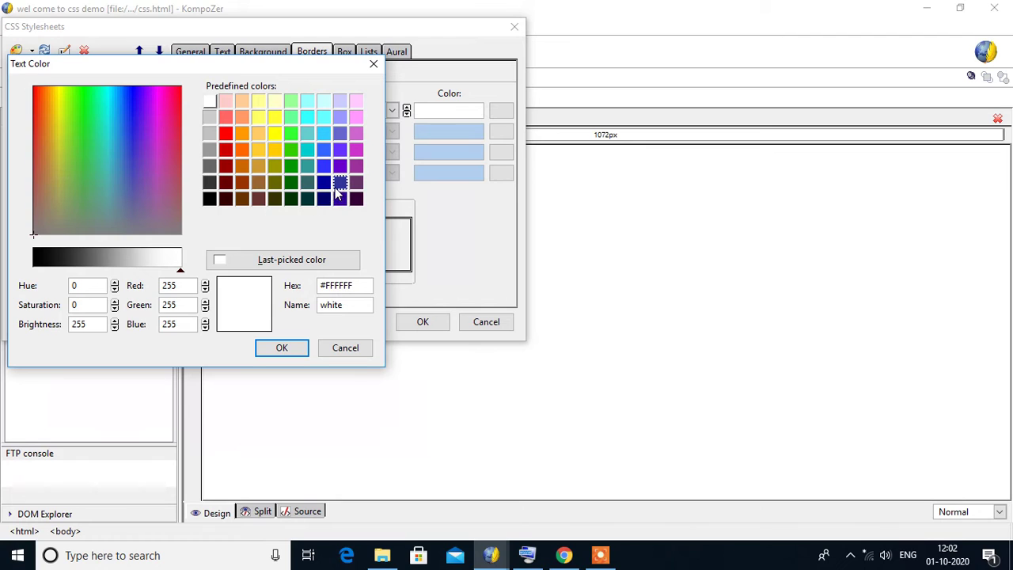
click(227, 102)
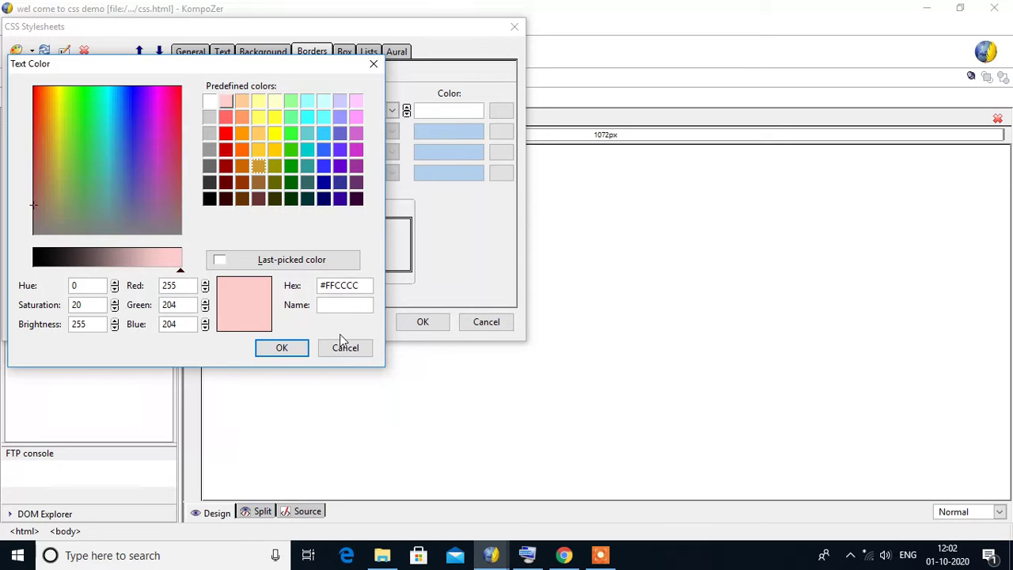
click(287, 348)
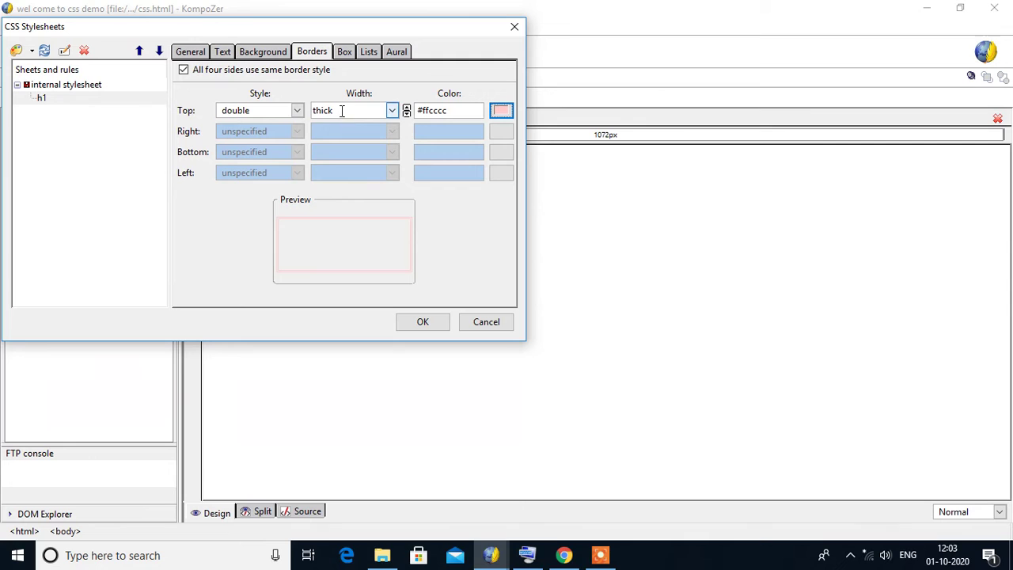
Review the h1 rule's box, list and aural properties and its declarations, and apply the stylesheet to the page.
click(346, 52)
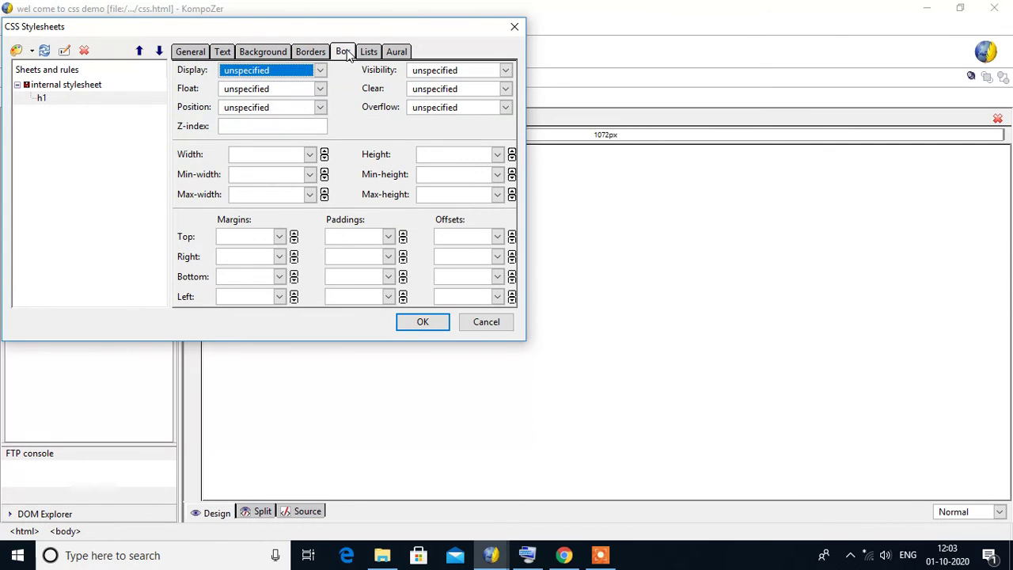
click(369, 52)
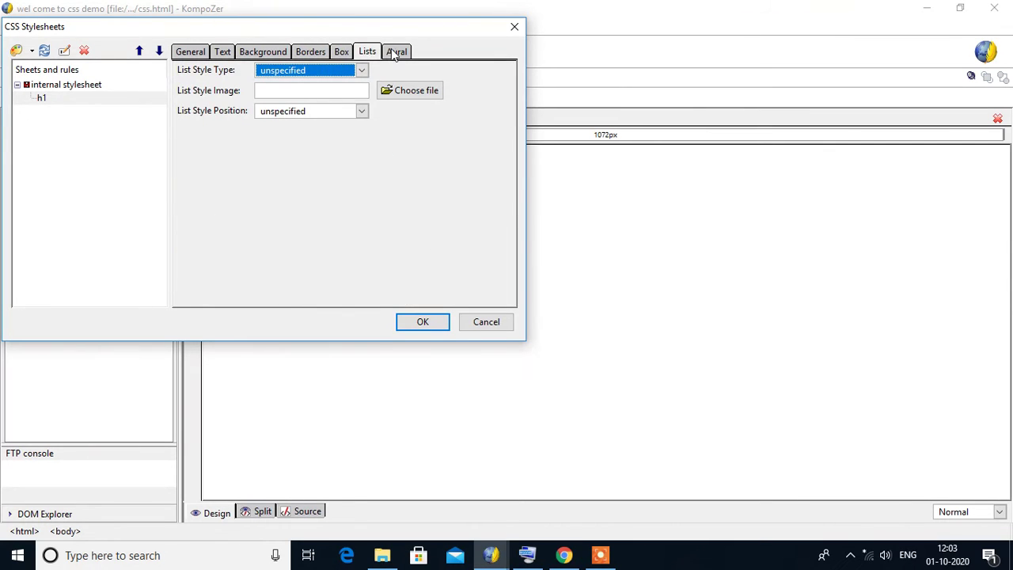
click(395, 52)
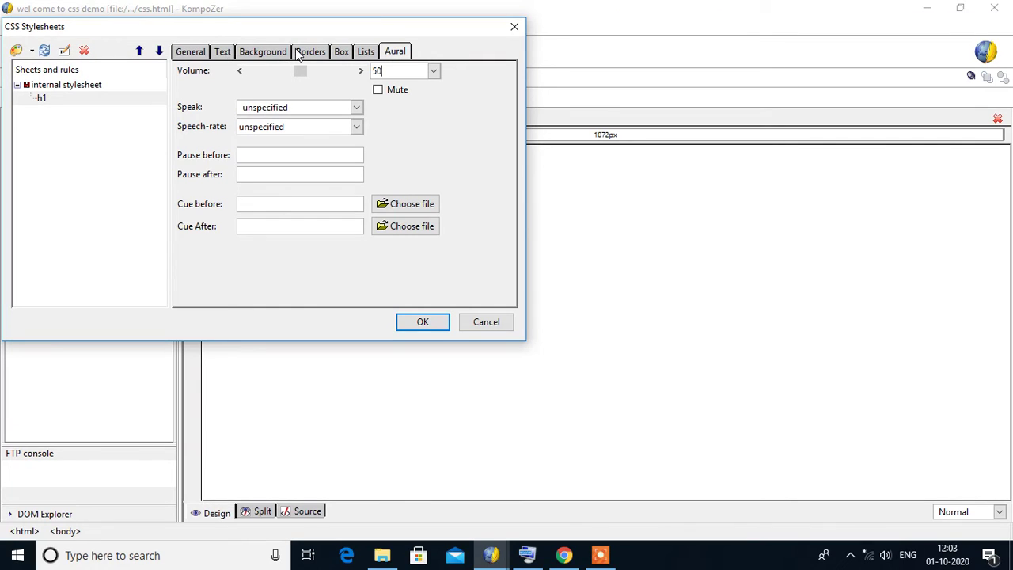
click(184, 56)
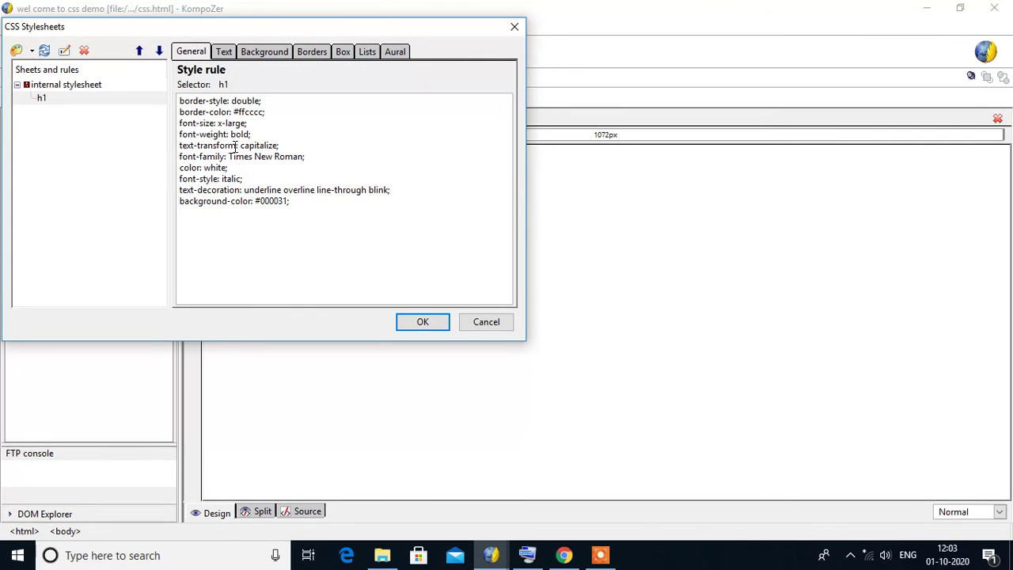
click(320, 232)
click(417, 326)
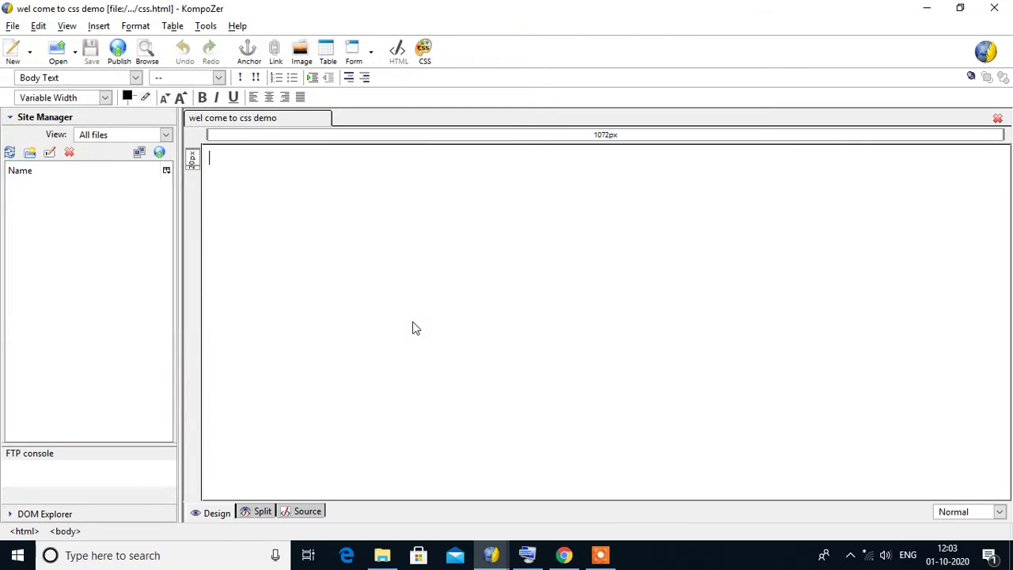
text(W)
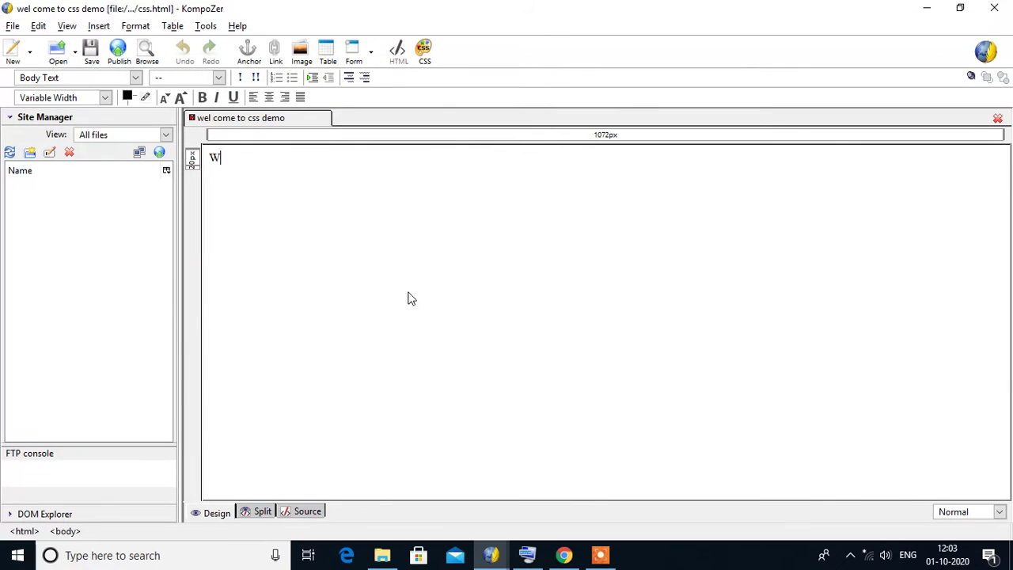
text(el come )
text(B)
key(BackSpace)
text(To Css)
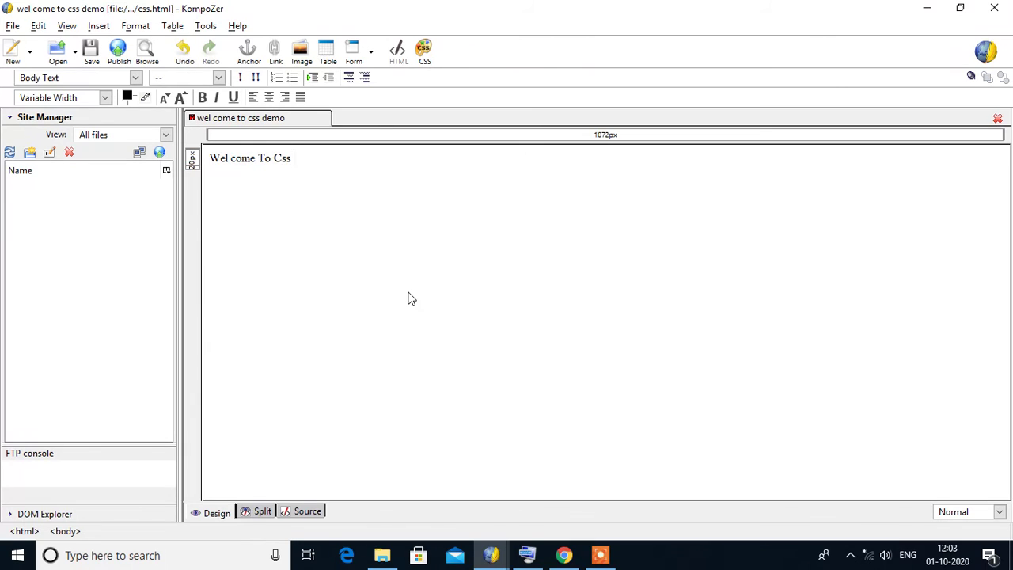
key(BackSpace)
key(BackSpace)
key(BackSpace)
key(BackSpace)
key(BackSpace)
key(BackSpace)
key(BackSpace)
key(BackSpace)
key(BackSpace)
key(BackSpace)
key(BackSpace)
key(BackSpace)
key(BackSpace)
key(BackSpace)
key(BackSpace)
key(BackSpace)
Write a page line reading "Wel come to" followed by the name being welcomed to, and end it with a line break.
text(Wel come to B. n)
key(BackSpace)
text(N. Virani)
key(Return)
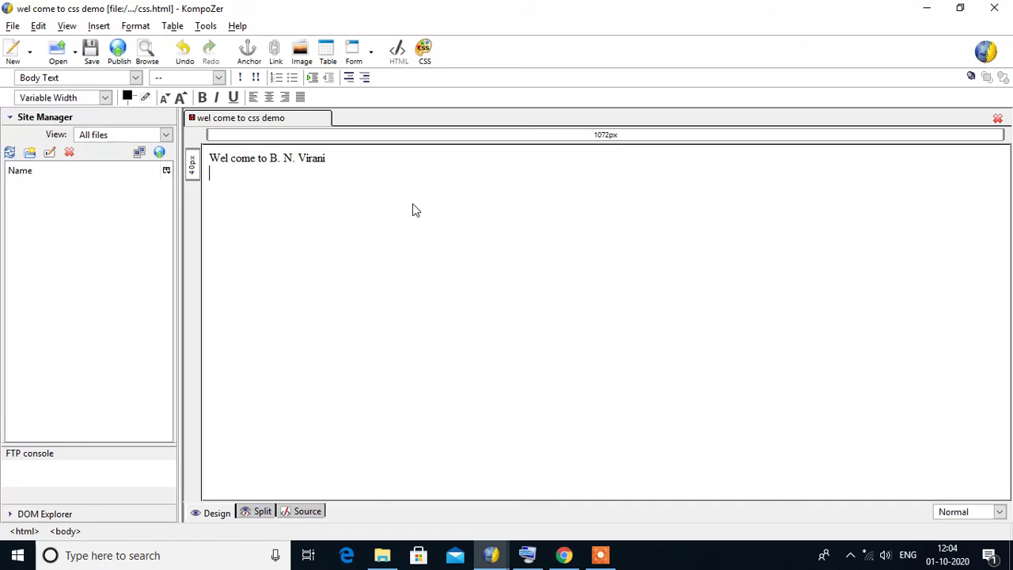
Format all the page text as Heading 1 and save the page.
key(ctrl+a)
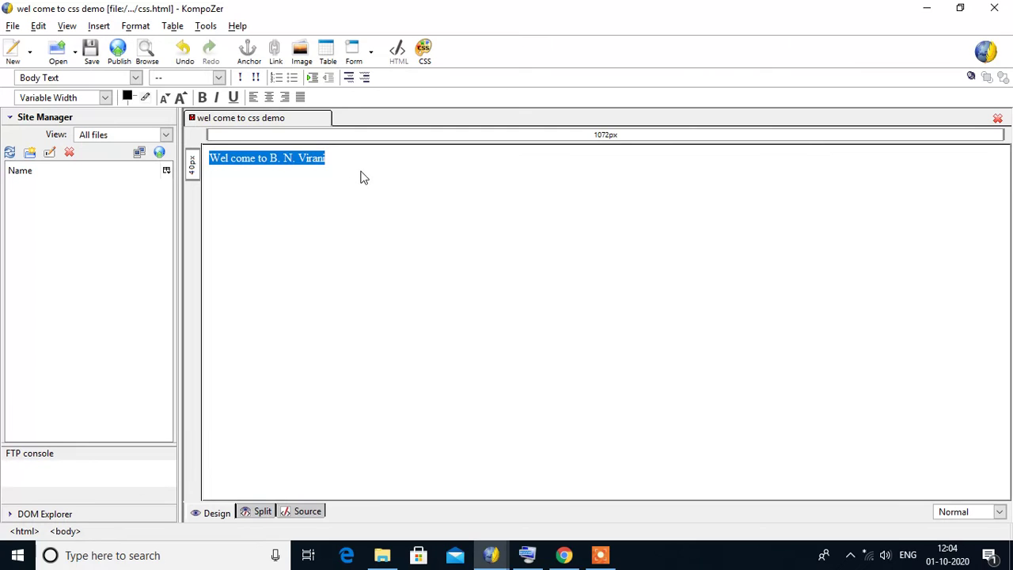
click(360, 177)
key(ctrl+a)
click(136, 79)
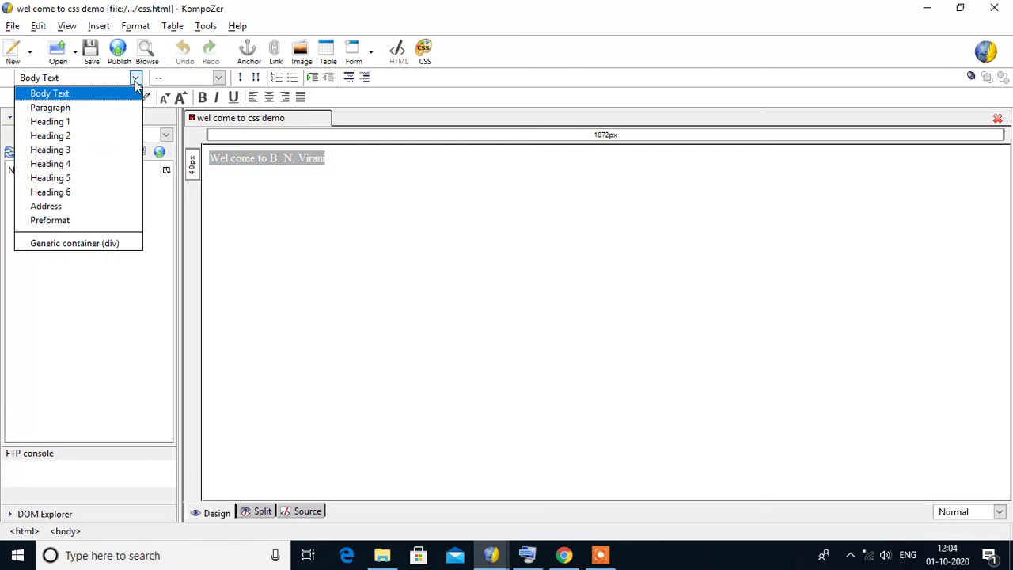
click(74, 123)
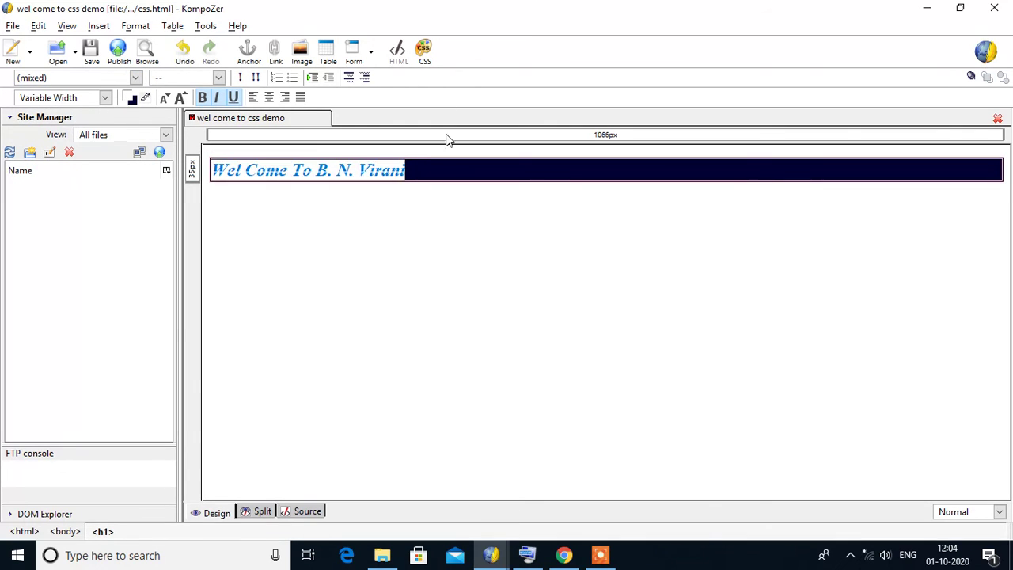
click(437, 204)
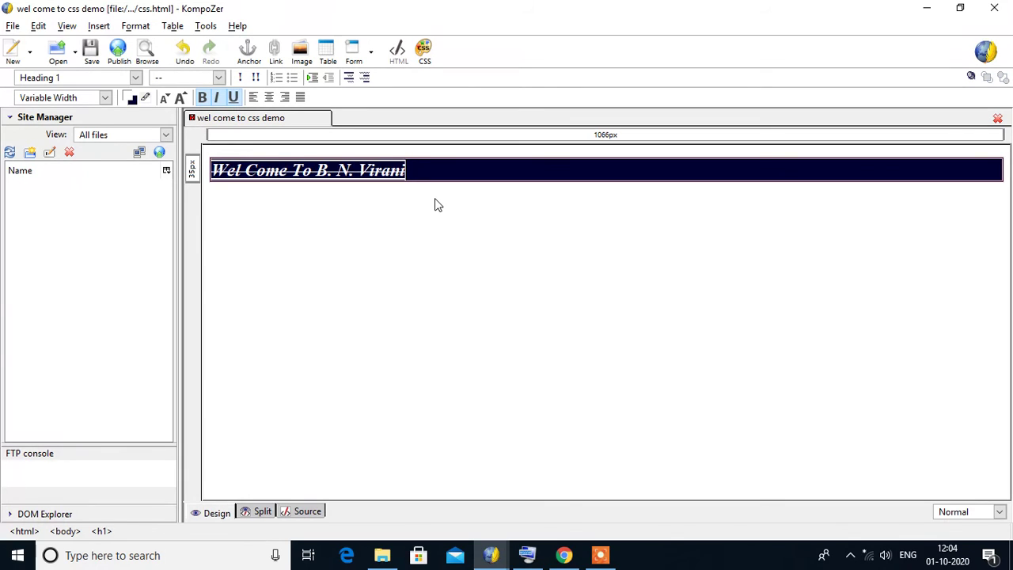
key(ctrl+s)
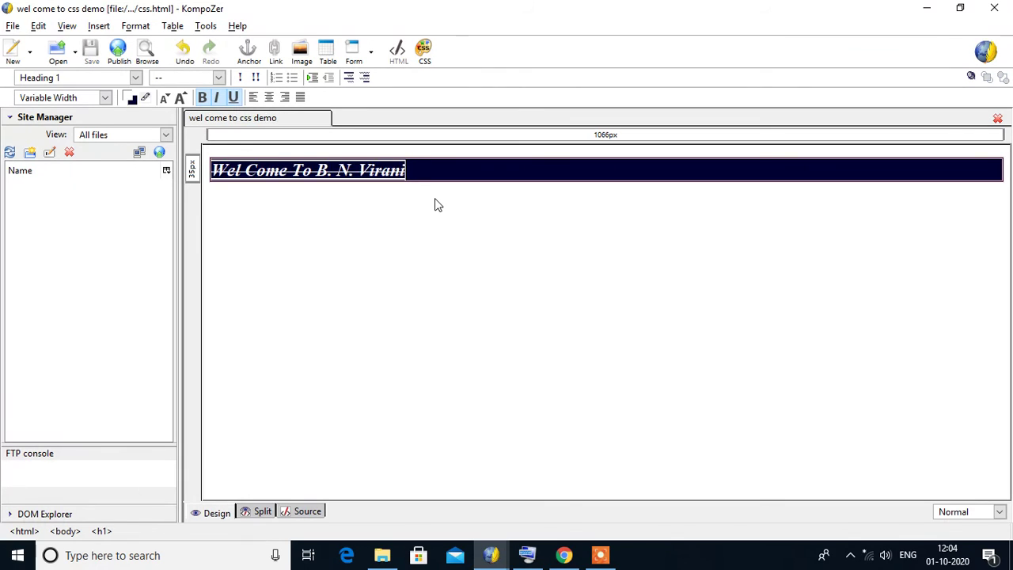
Create a new style rule for the body element in the internal stylesheet of the CSS demo page.
click(425, 51)
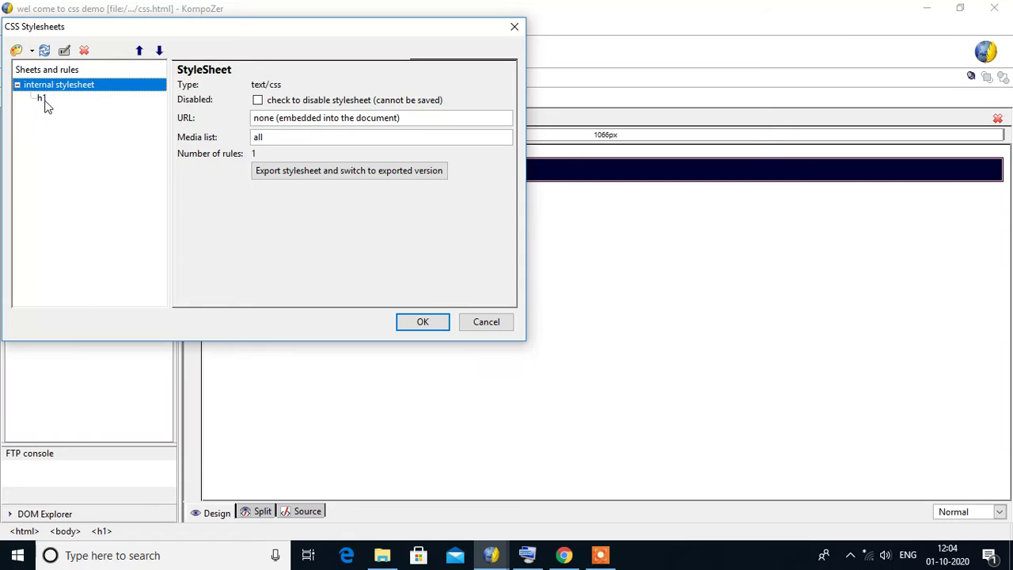
click(17, 53)
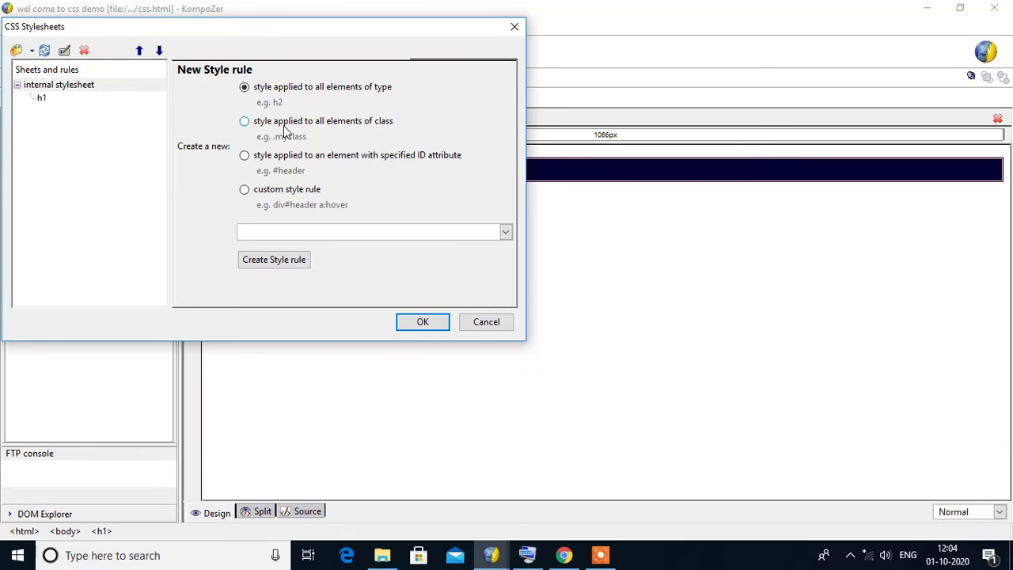
click(506, 232)
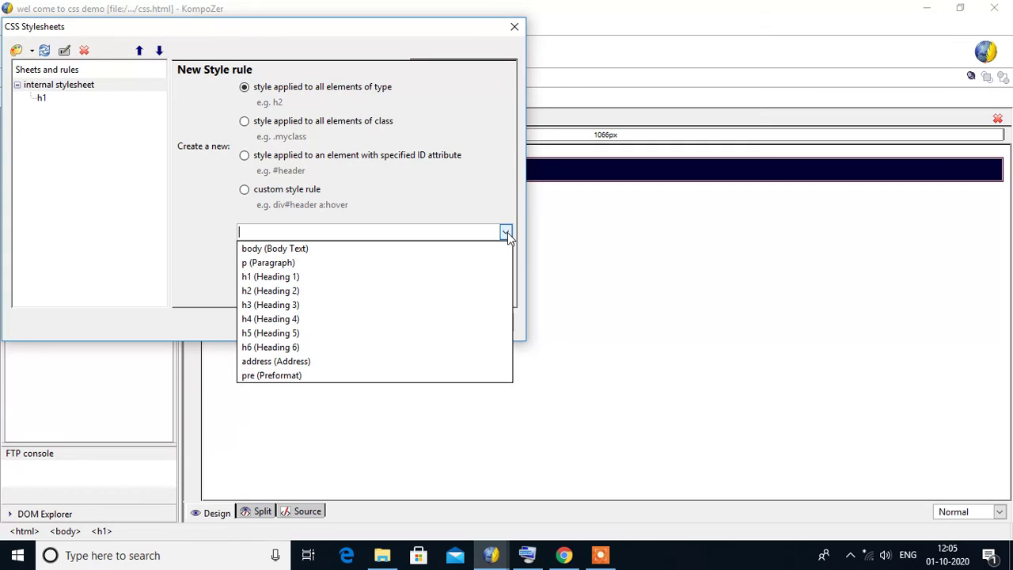
click(365, 251)
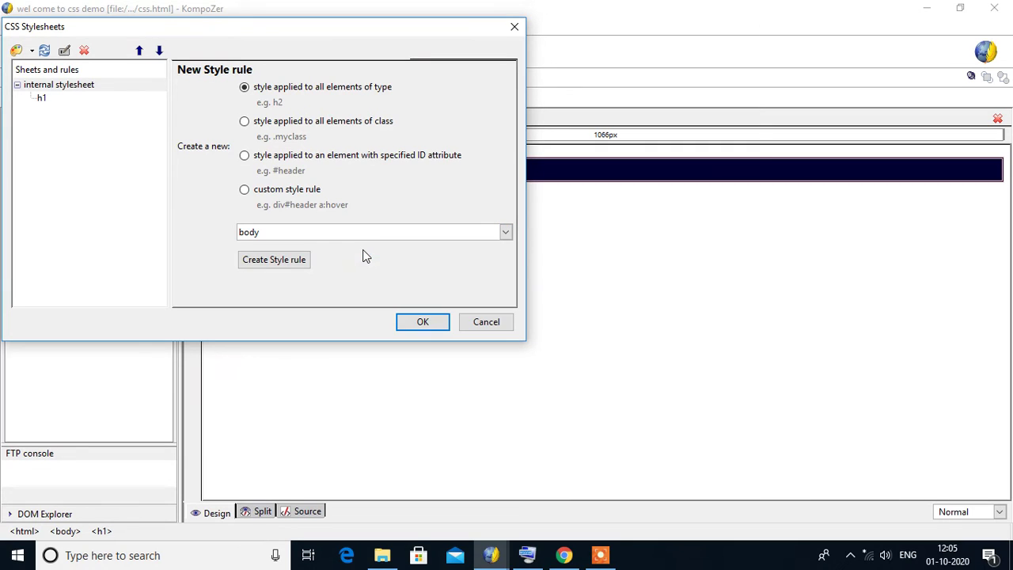
click(297, 261)
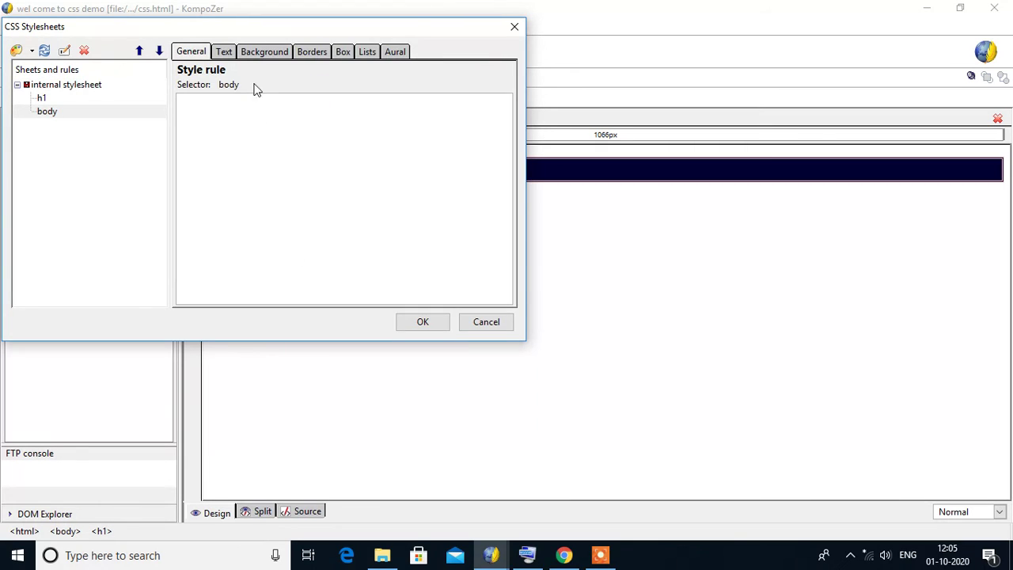
Set the body rule's background color to the light orange #FFCC99 and apply the stylesheet to the page.
click(254, 50)
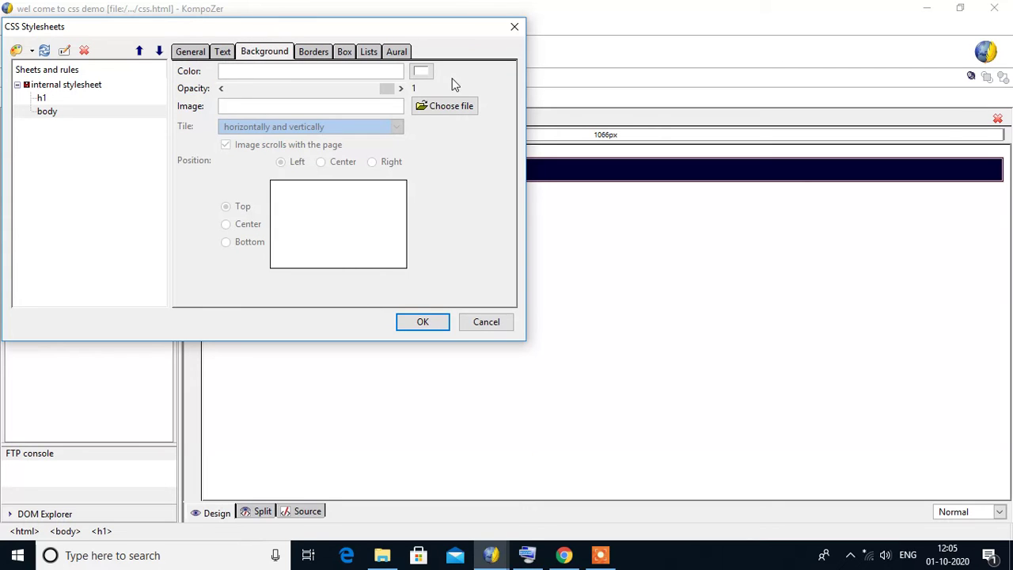
click(421, 72)
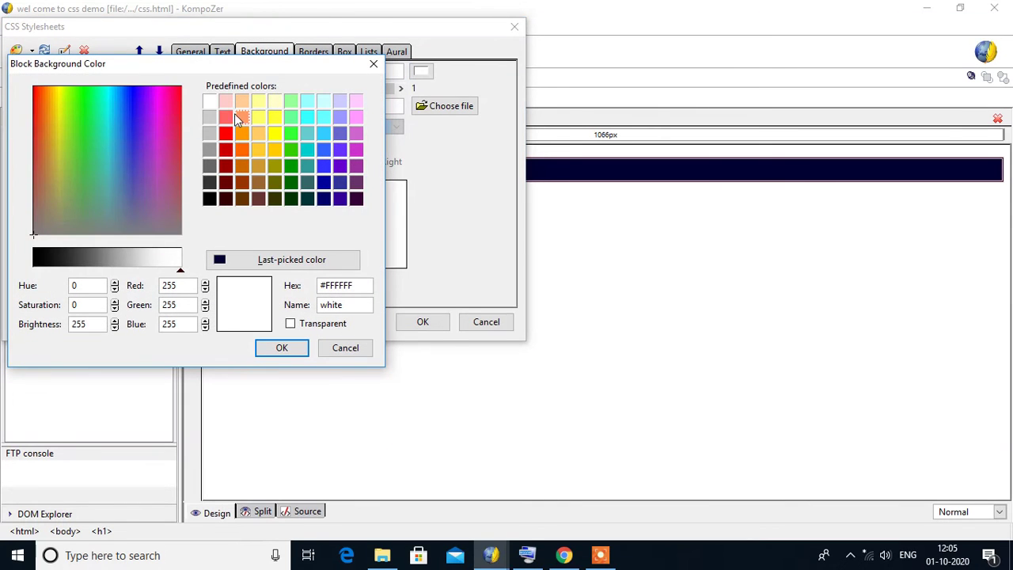
click(243, 102)
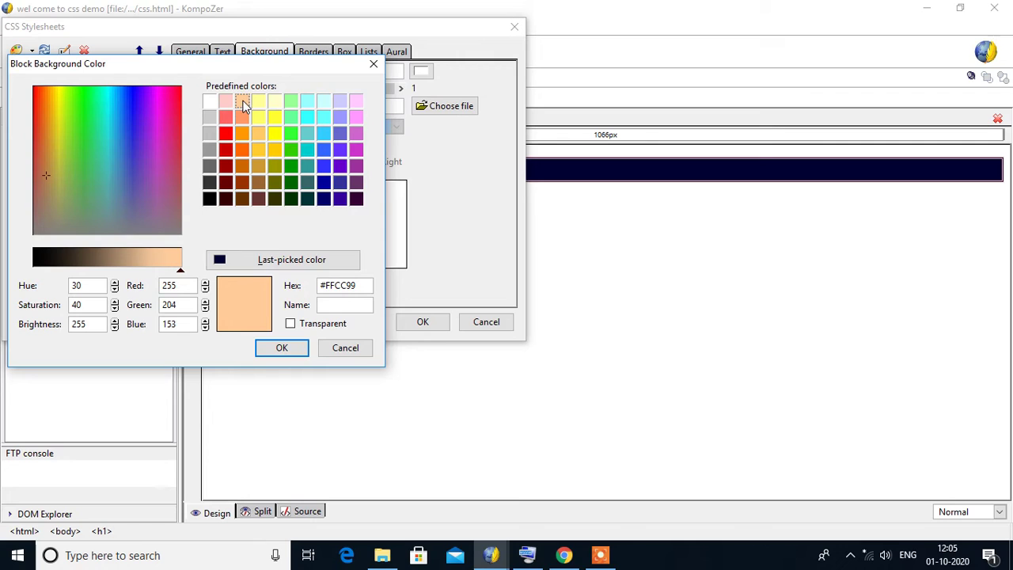
click(284, 350)
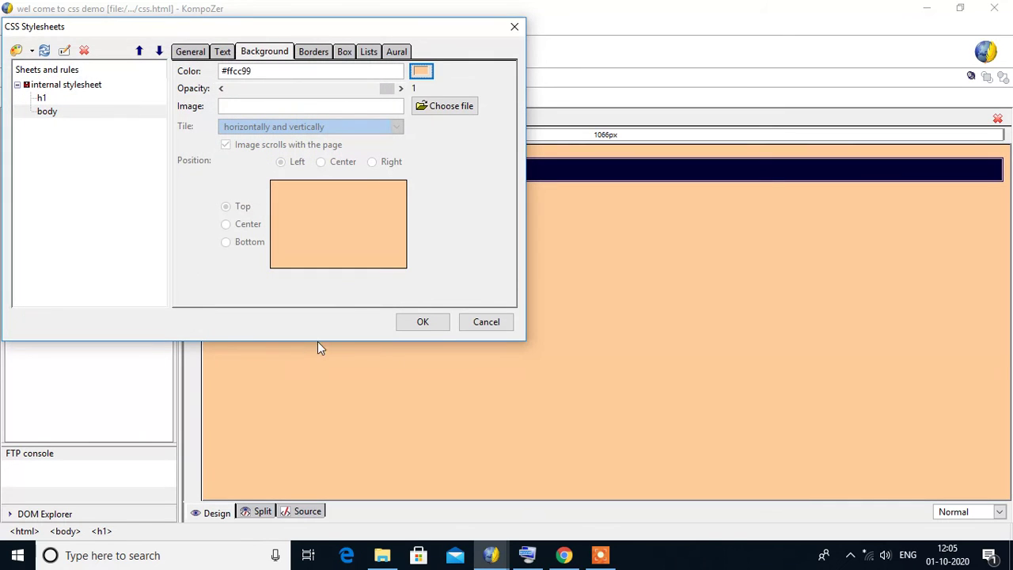
click(403, 325)
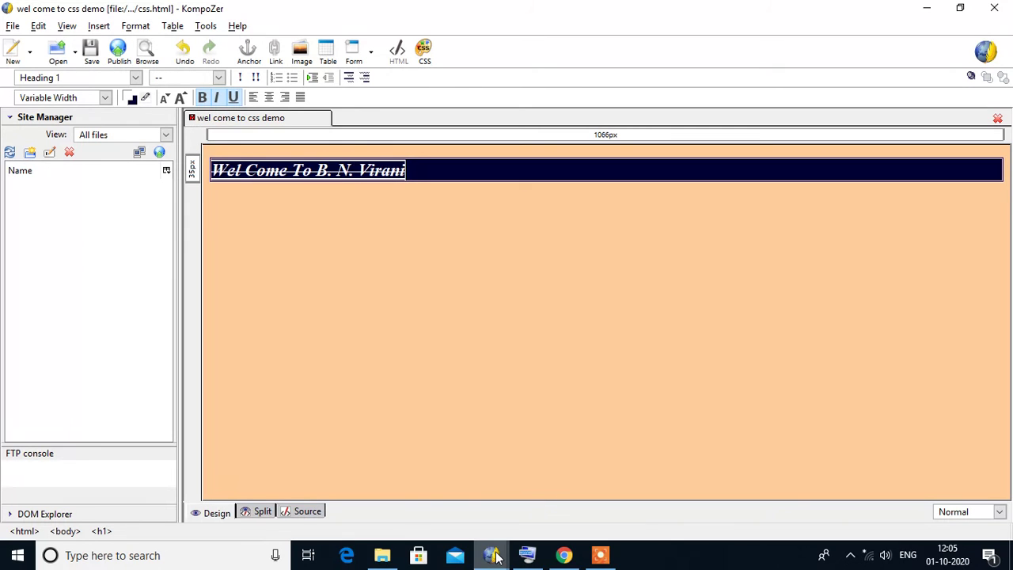
Switch to the register.html page, close the form's properties unchanged and place the cursor in the Last Name label cell.
mouse_move(495, 559)
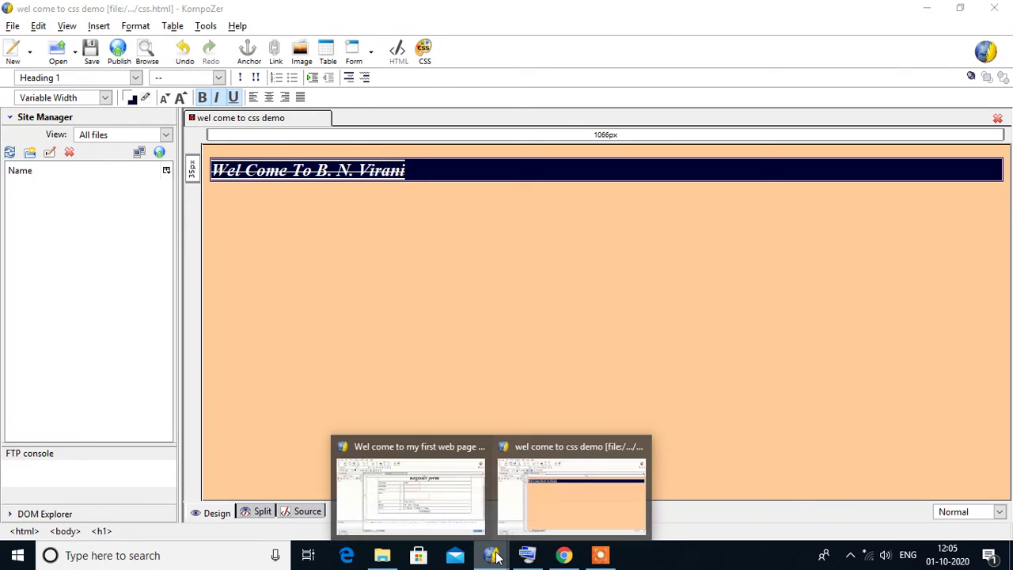
click(417, 475)
double_click(958, 241)
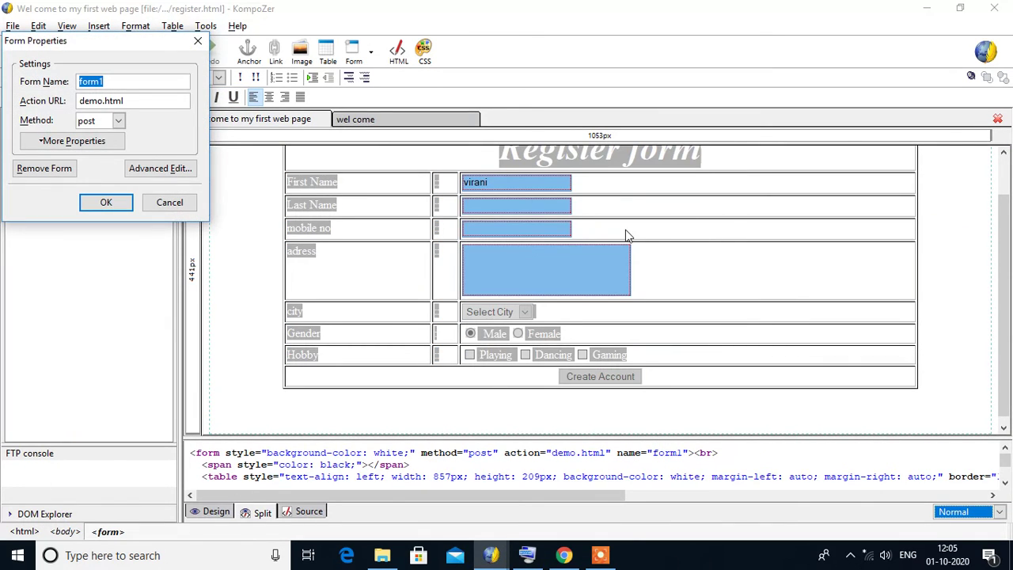
click(198, 41)
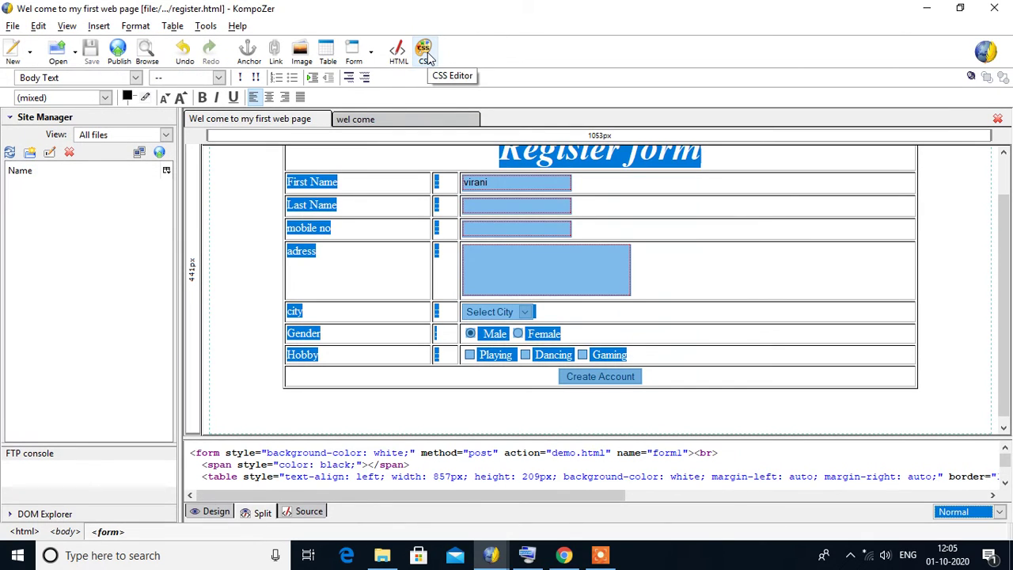
click(263, 208)
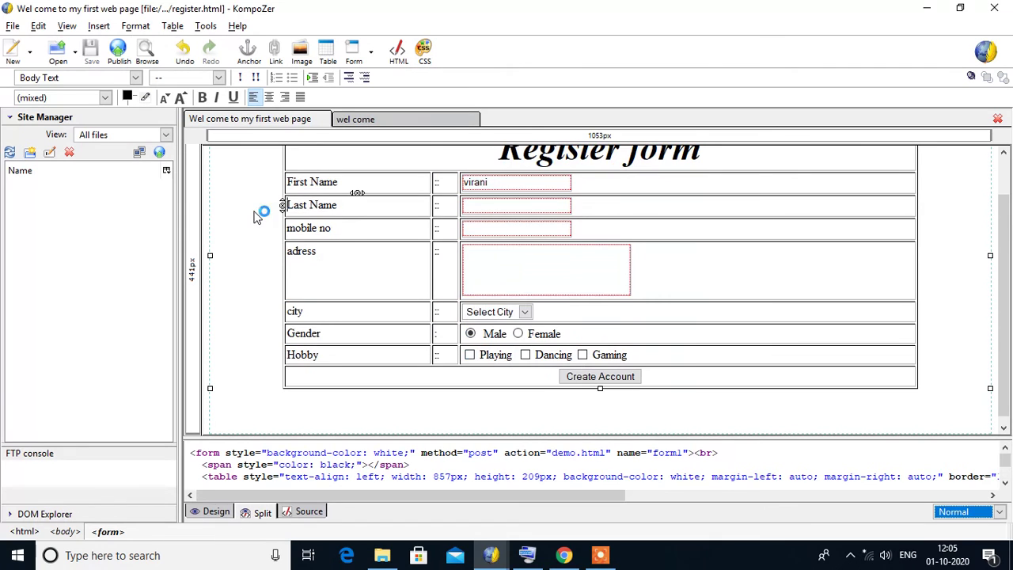
Create a style rule for all body elements in the register page's internal stylesheet.
click(425, 54)
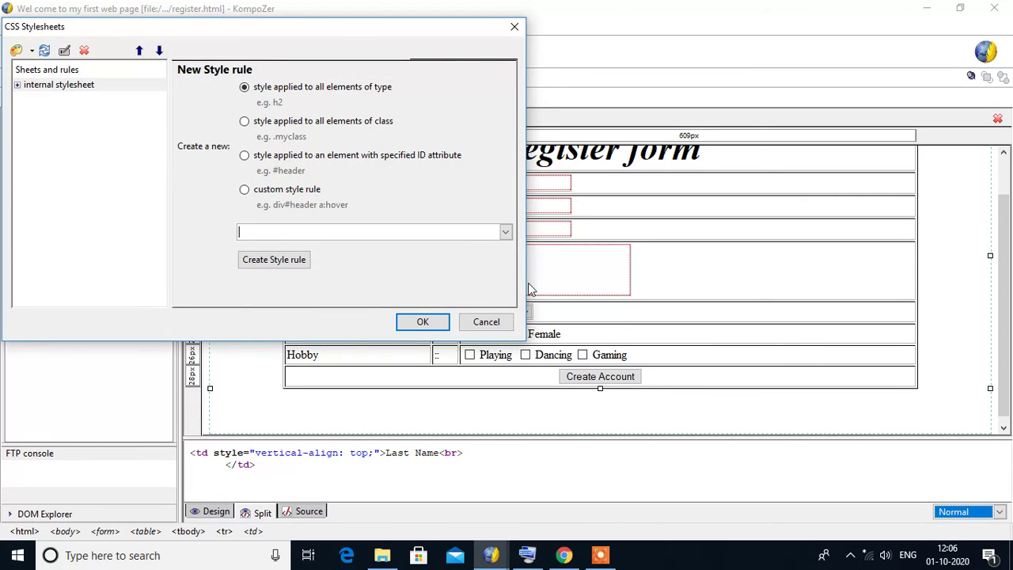
click(506, 232)
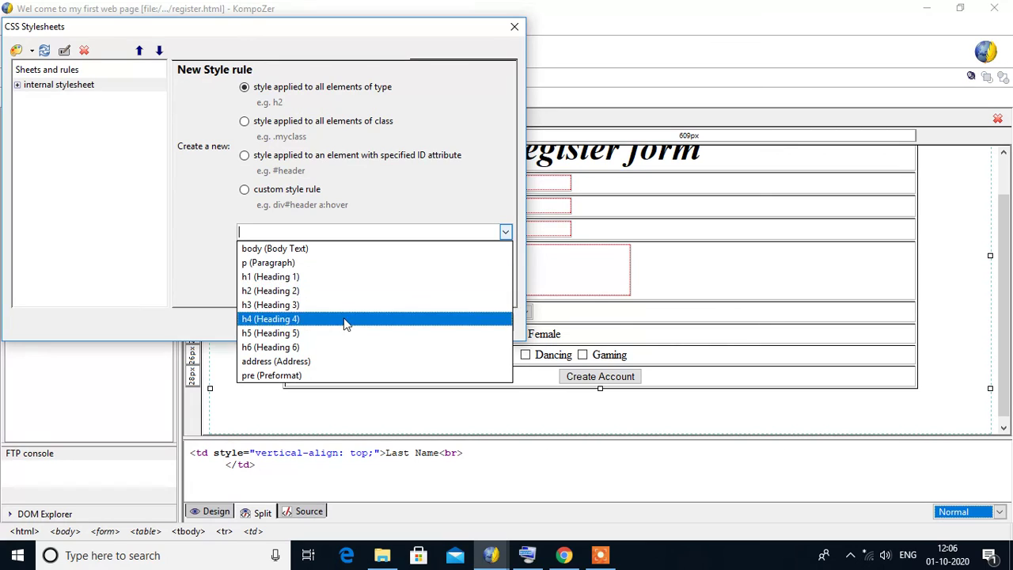
click(372, 248)
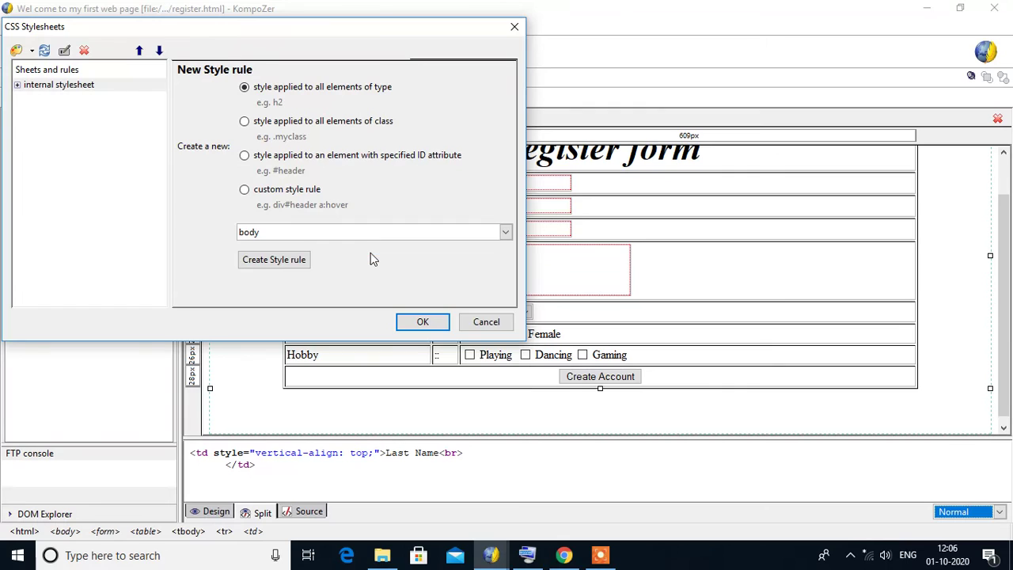
click(278, 267)
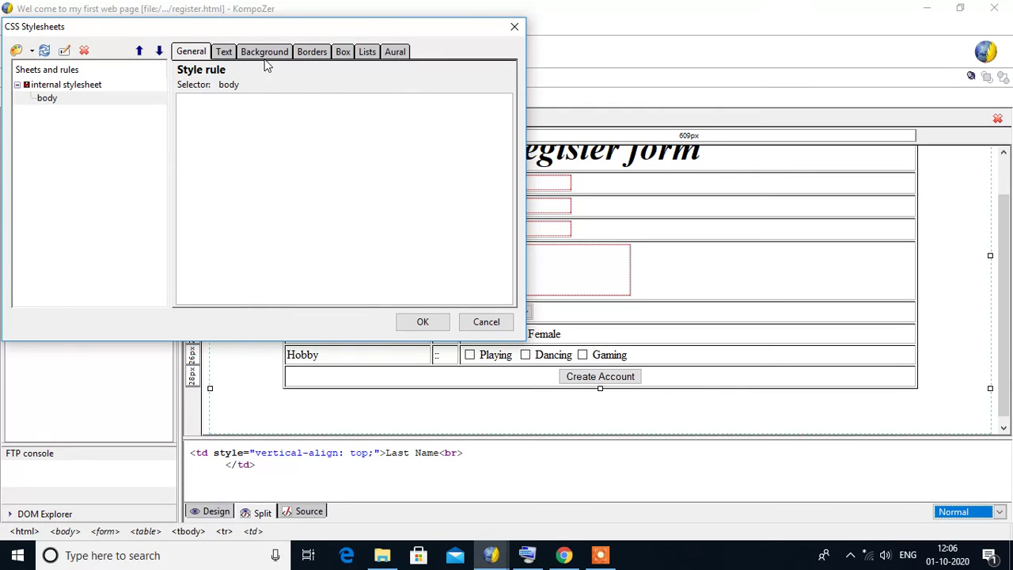
Set the register page's body background to a very dark blue, #00001E, by darkening the predefined #000066.
click(266, 55)
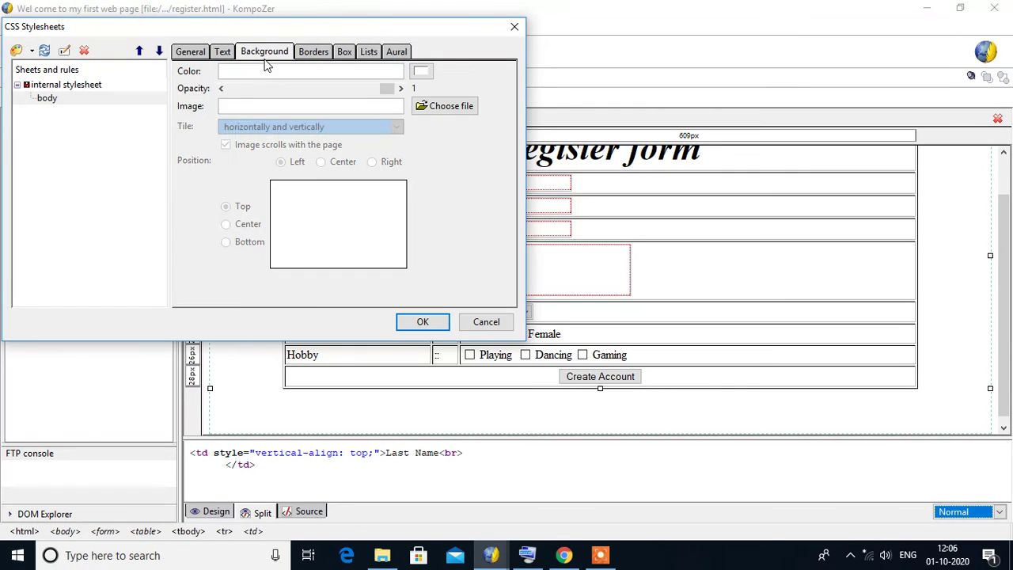
click(423, 72)
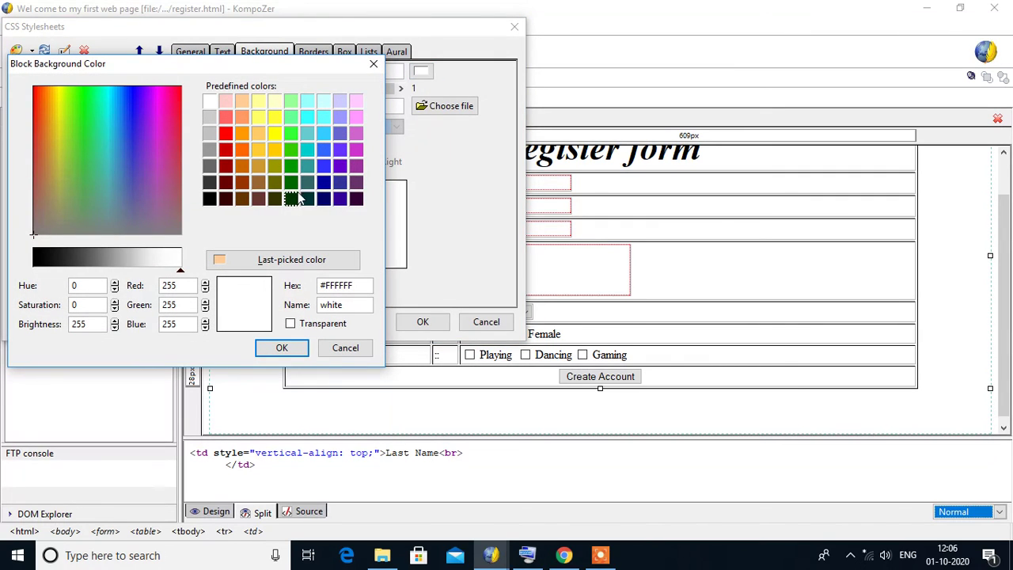
click(323, 201)
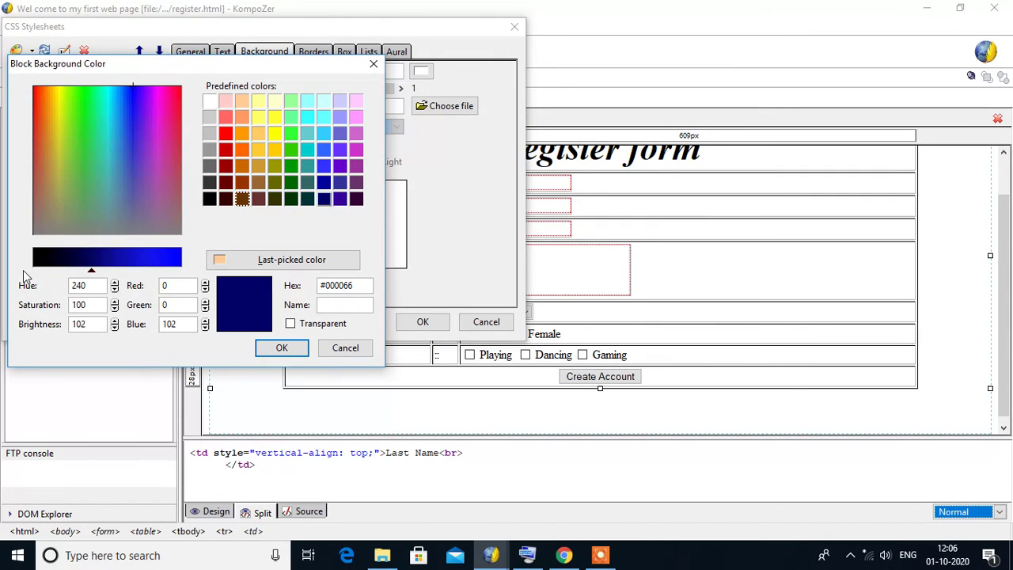
click(49, 265)
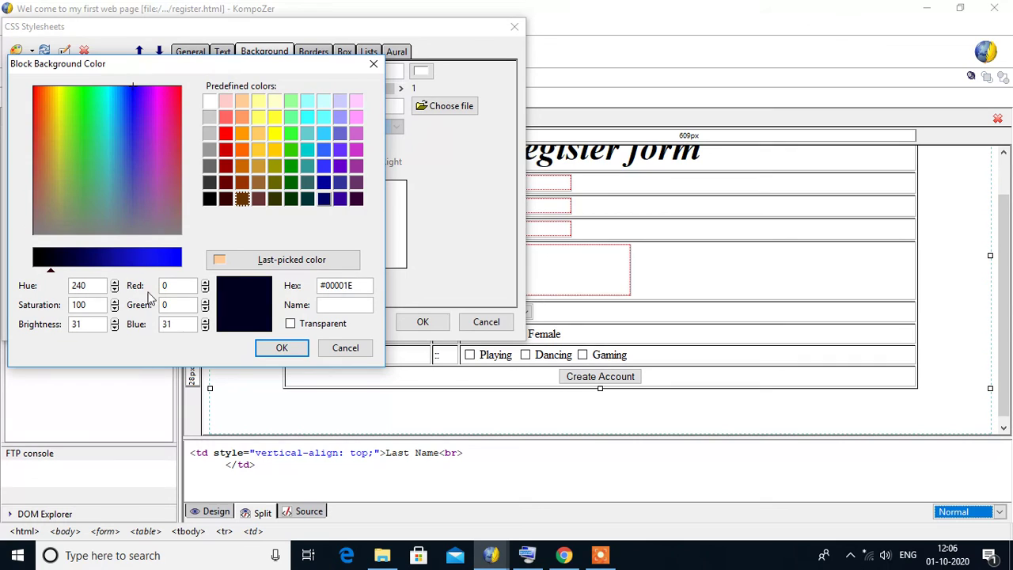
click(267, 350)
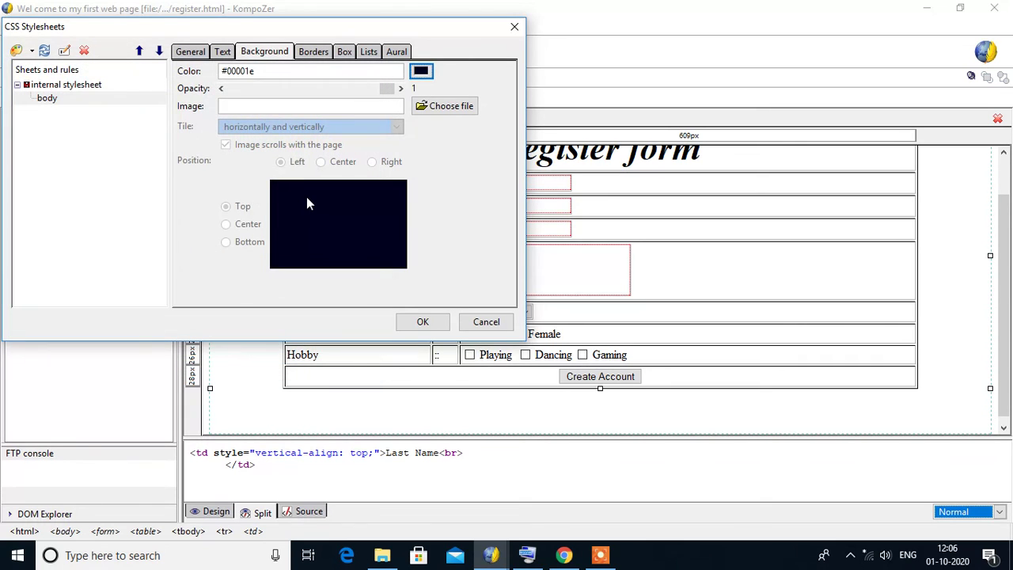
Set the body rule's text color to white and its font size to x-large.
click(226, 53)
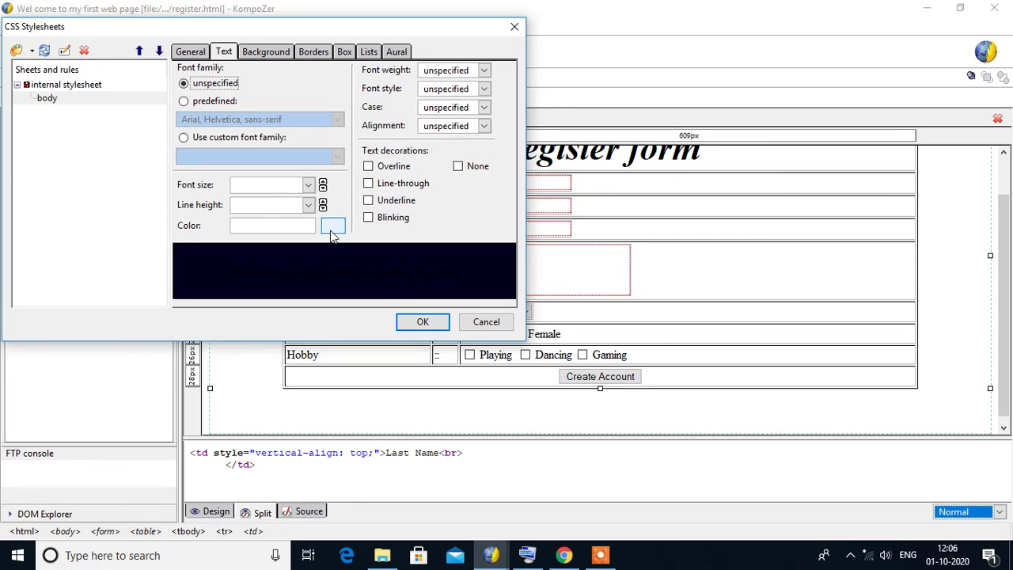
click(332, 226)
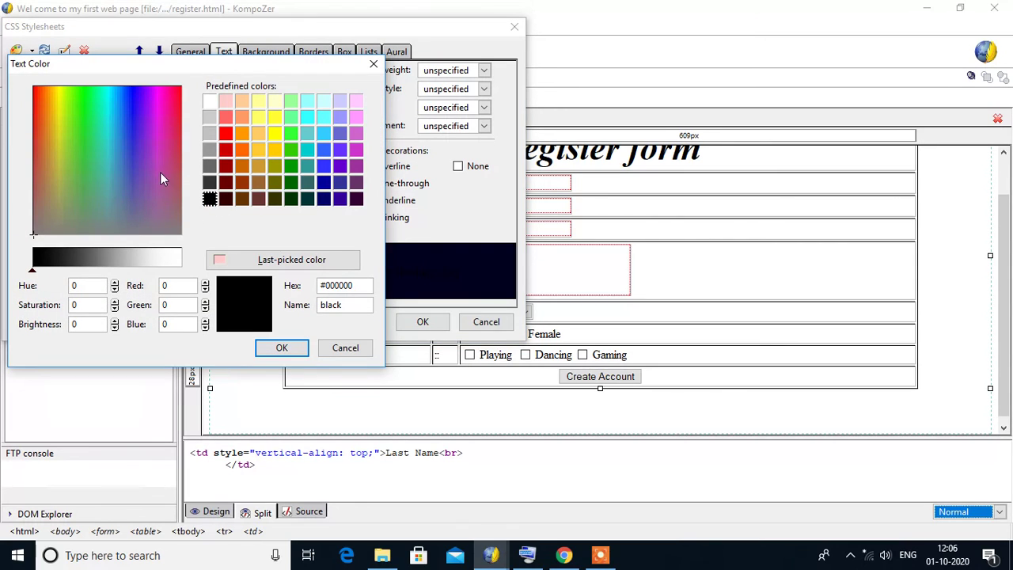
click(209, 101)
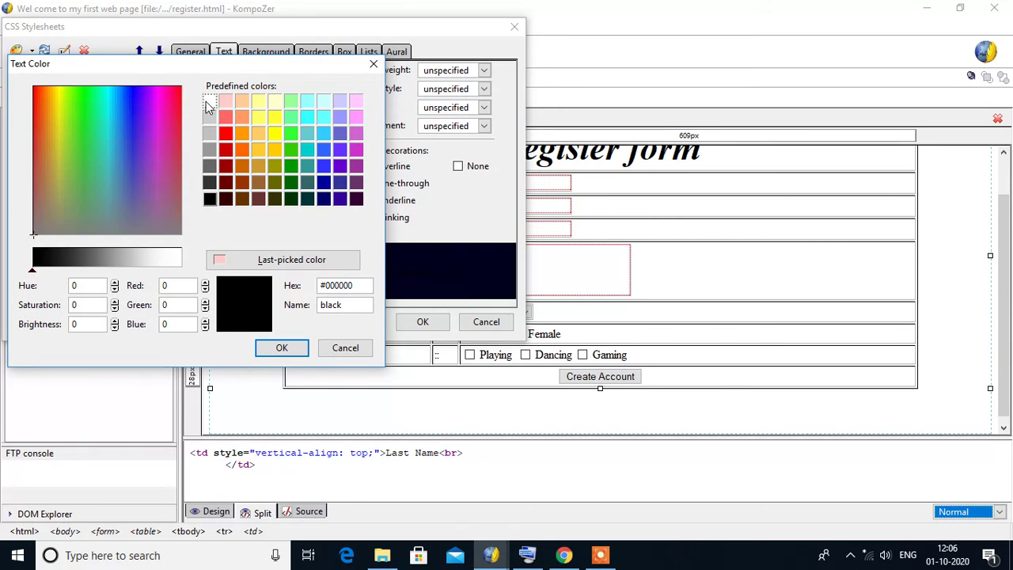
click(281, 348)
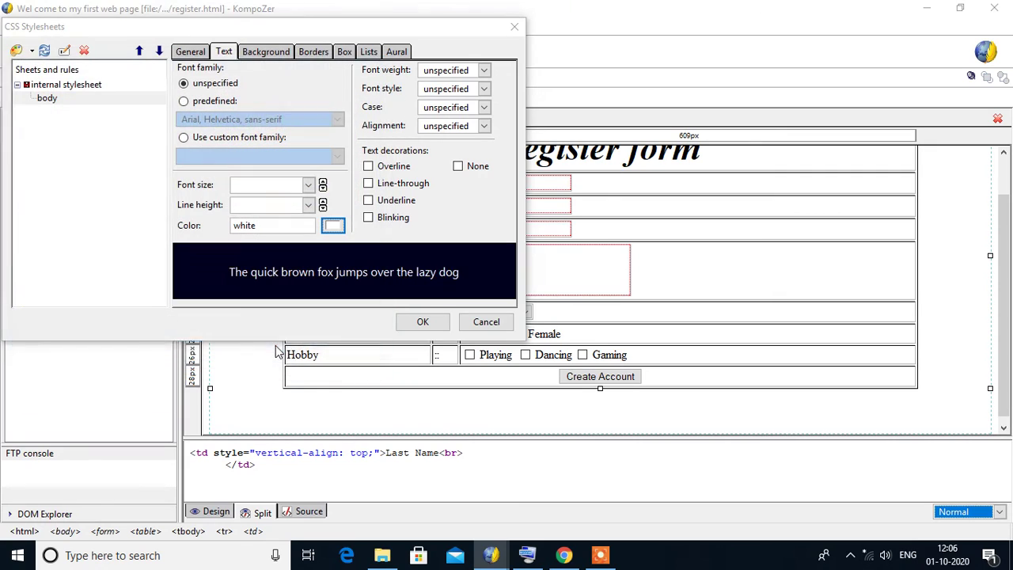
click(308, 185)
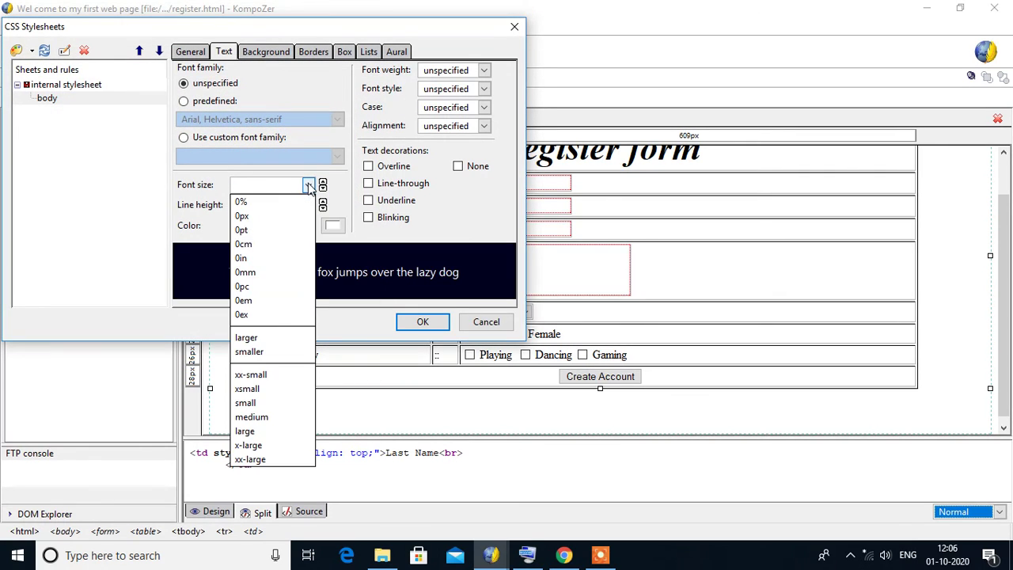
click(264, 446)
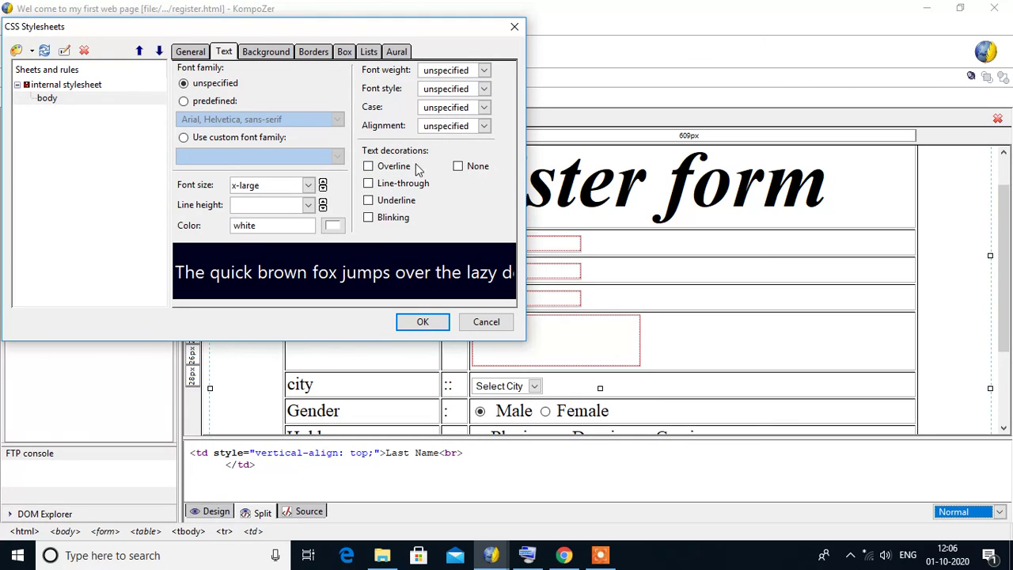
Try Upper case for the body text, then set its case to Capitalize and its alignment to Center.
click(467, 108)
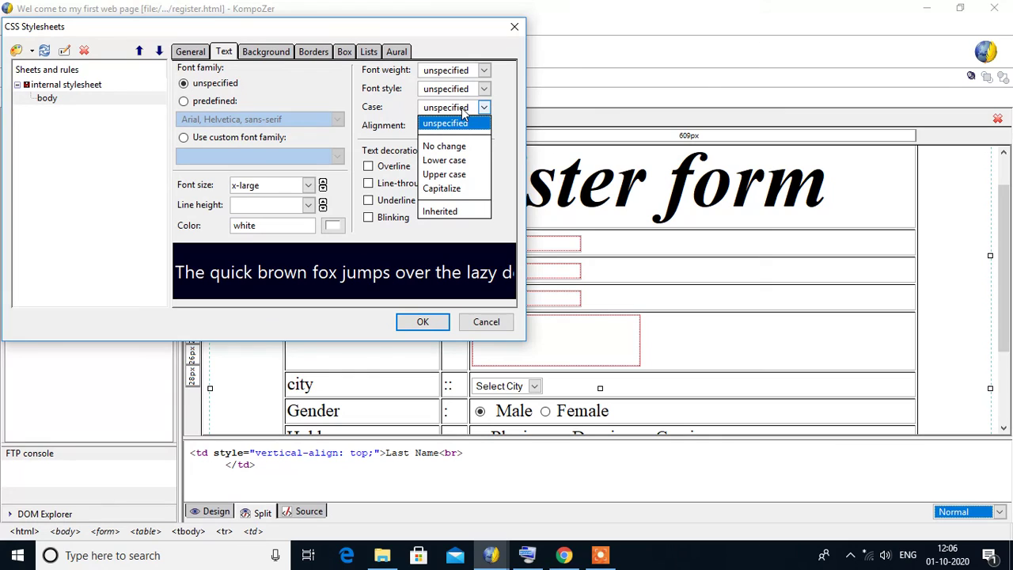
click(448, 175)
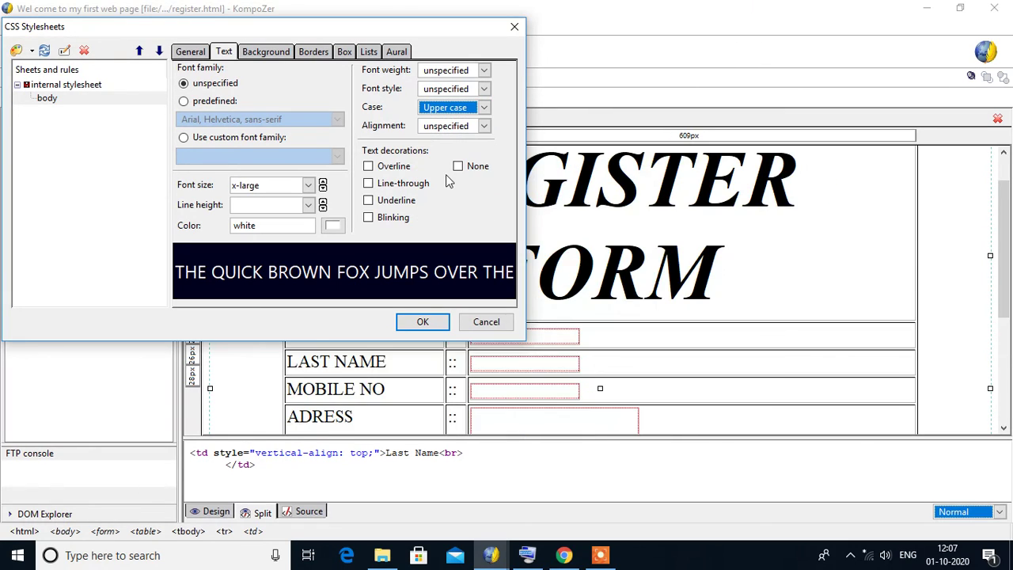
click(472, 111)
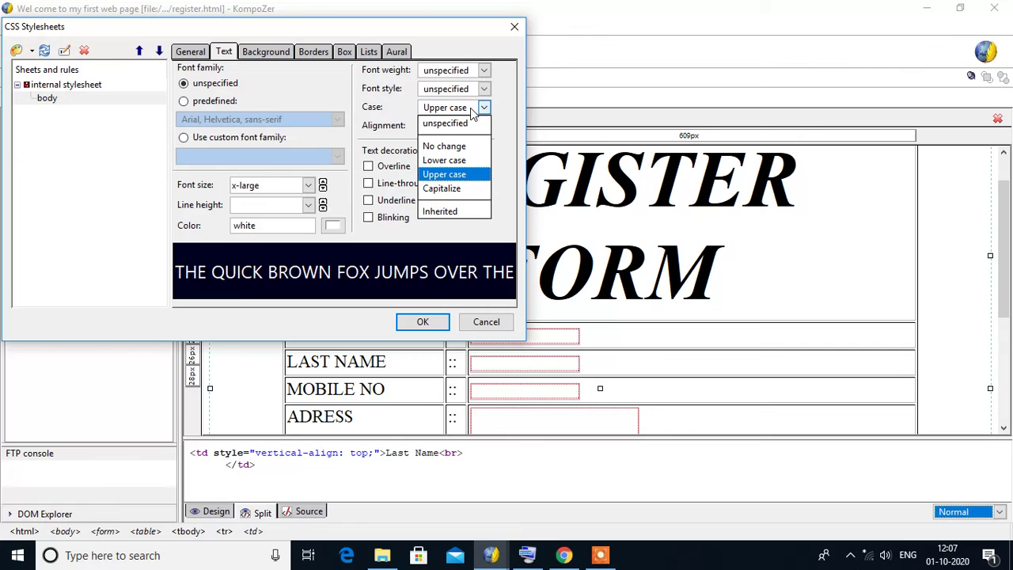
click(458, 190)
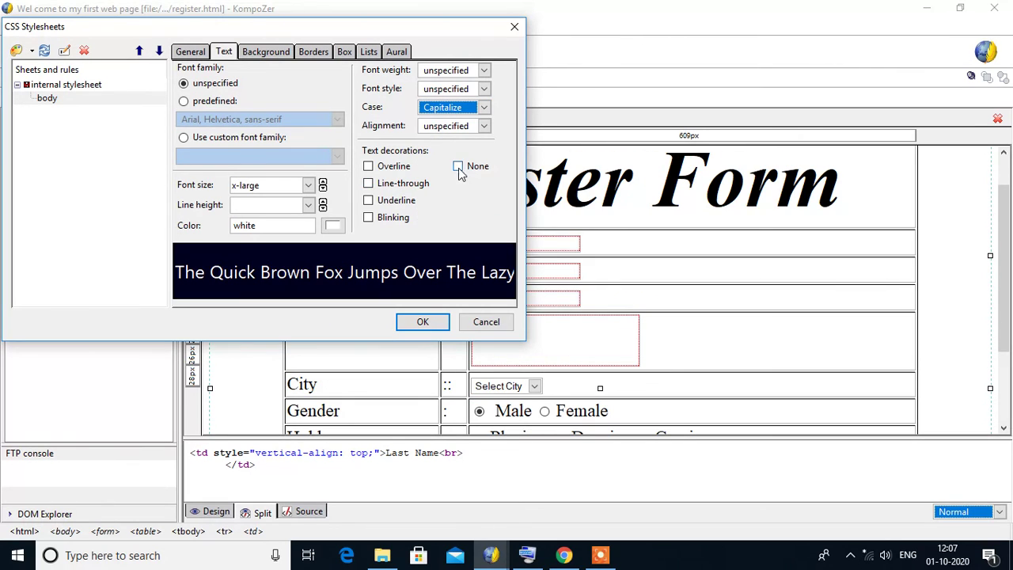
click(483, 127)
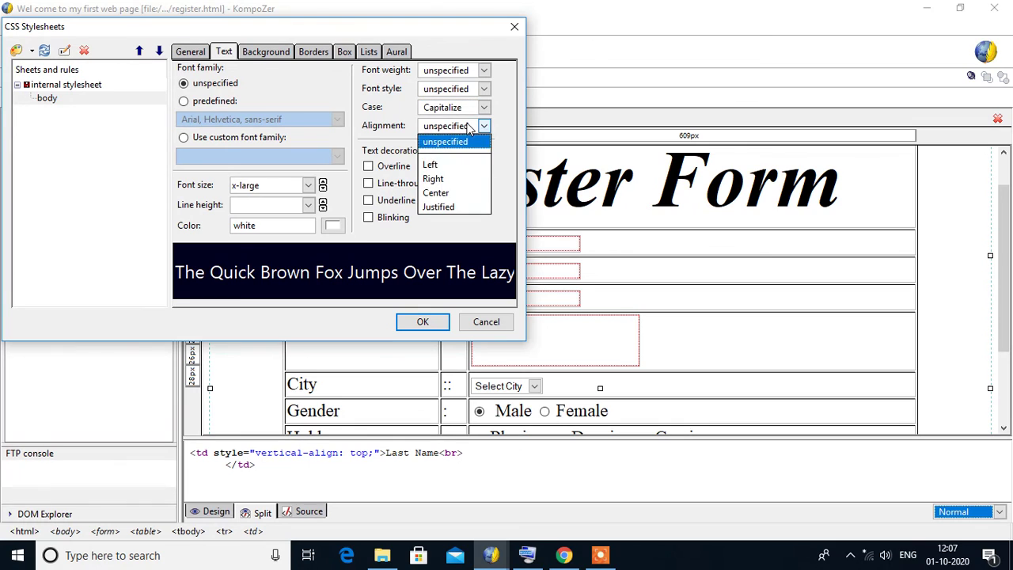
click(437, 193)
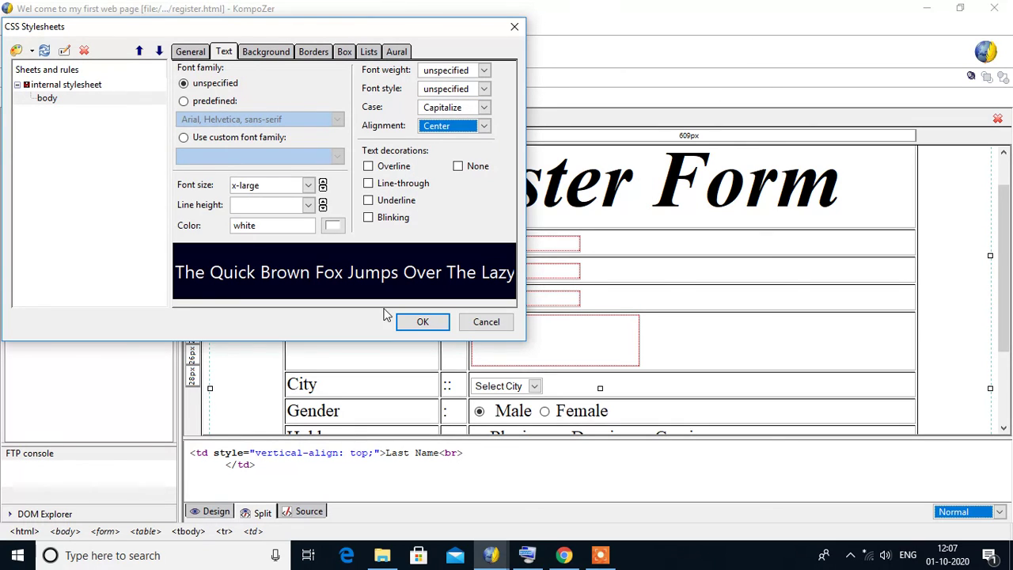
Apply the body rule's settings, reopen the rule in the internal stylesheet and check its declarations.
click(425, 321)
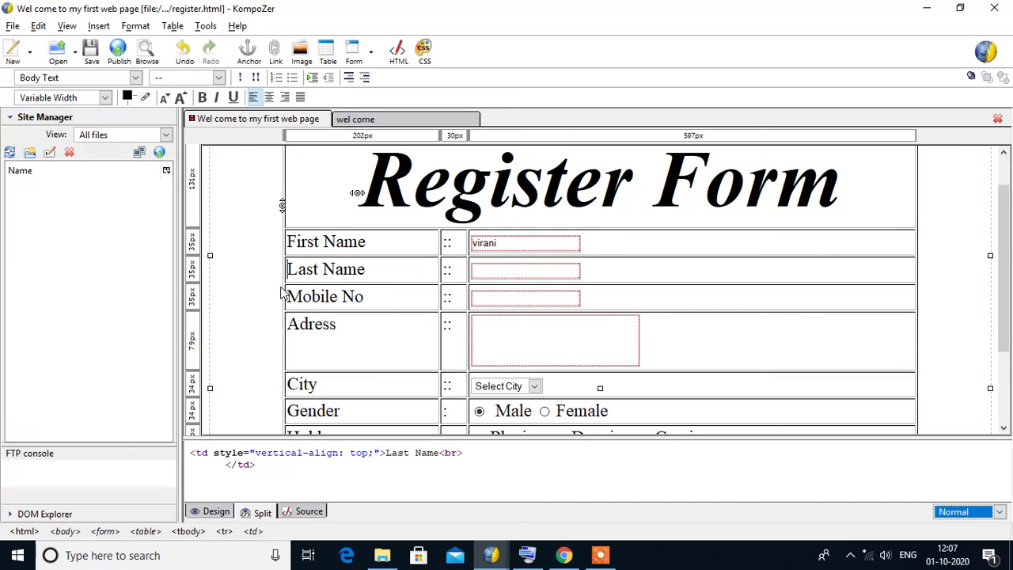
click(425, 52)
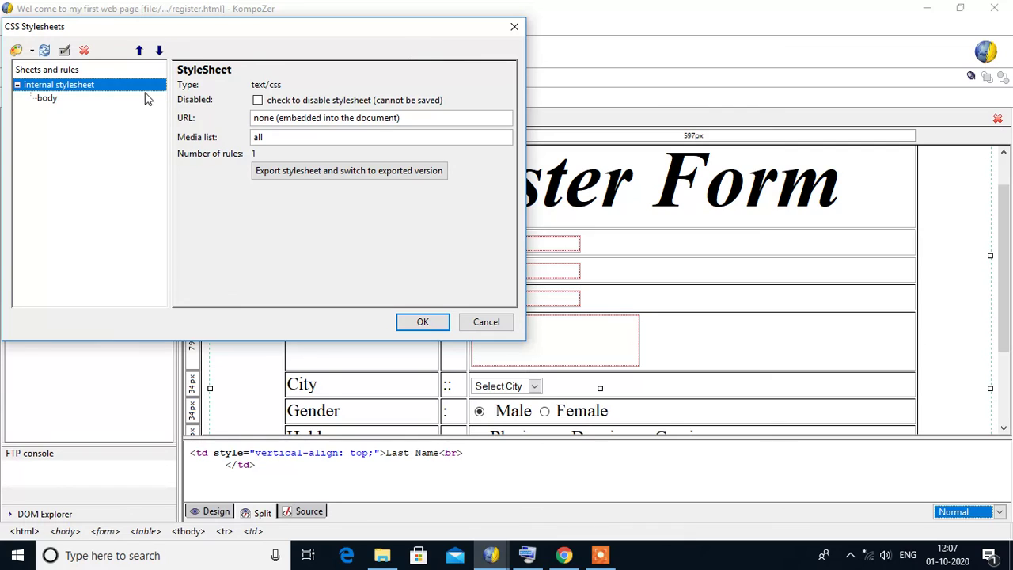
click(49, 99)
double_click(49, 98)
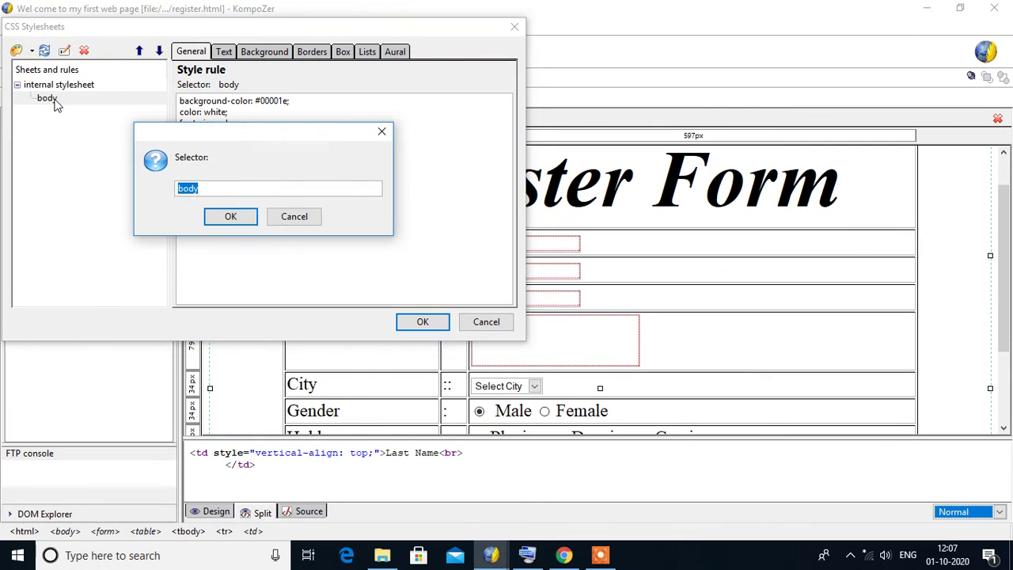
click(382, 131)
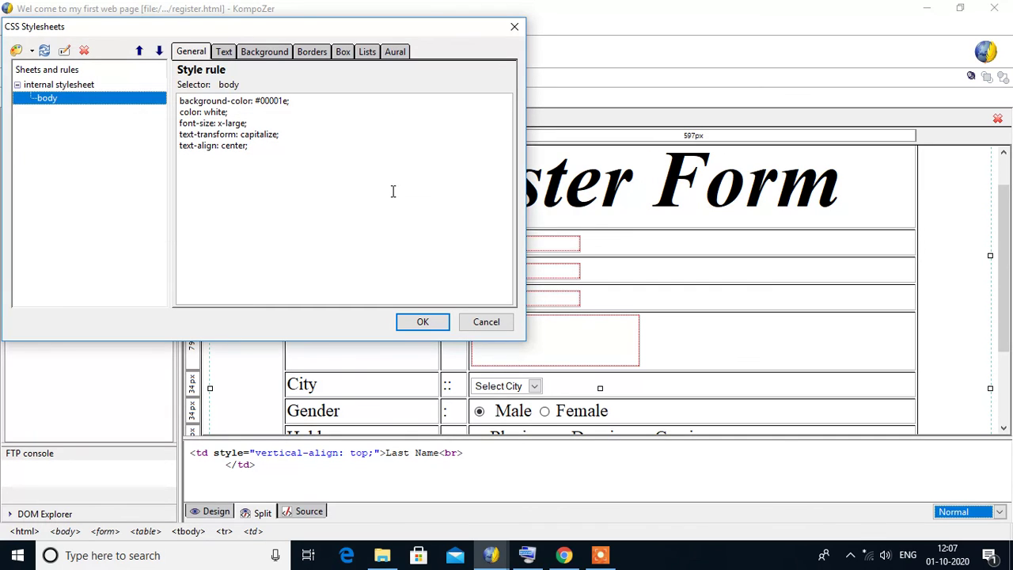
click(421, 322)
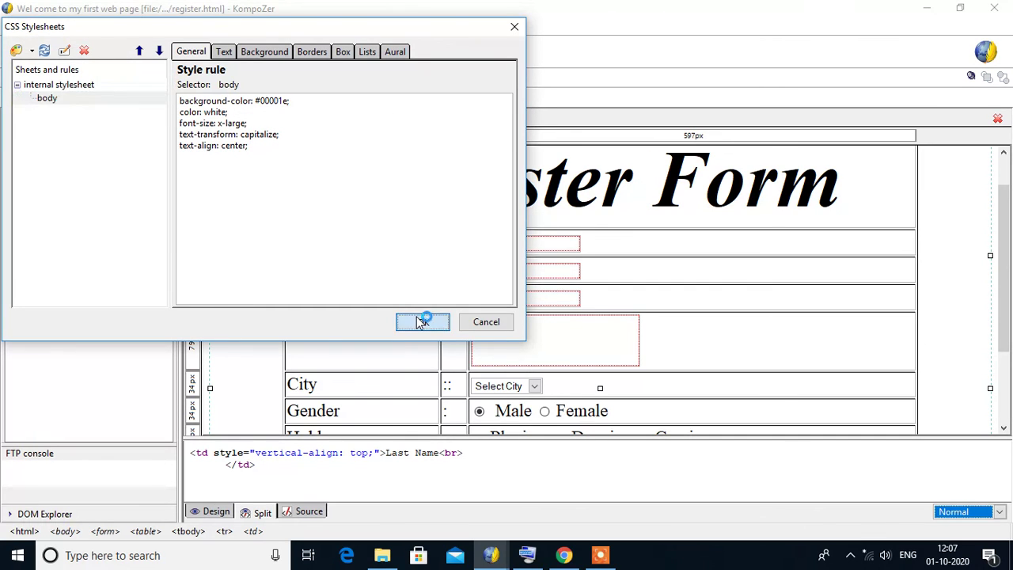
Save the register page and try the Paragraph format on the Mobile No label.
click(261, 307)
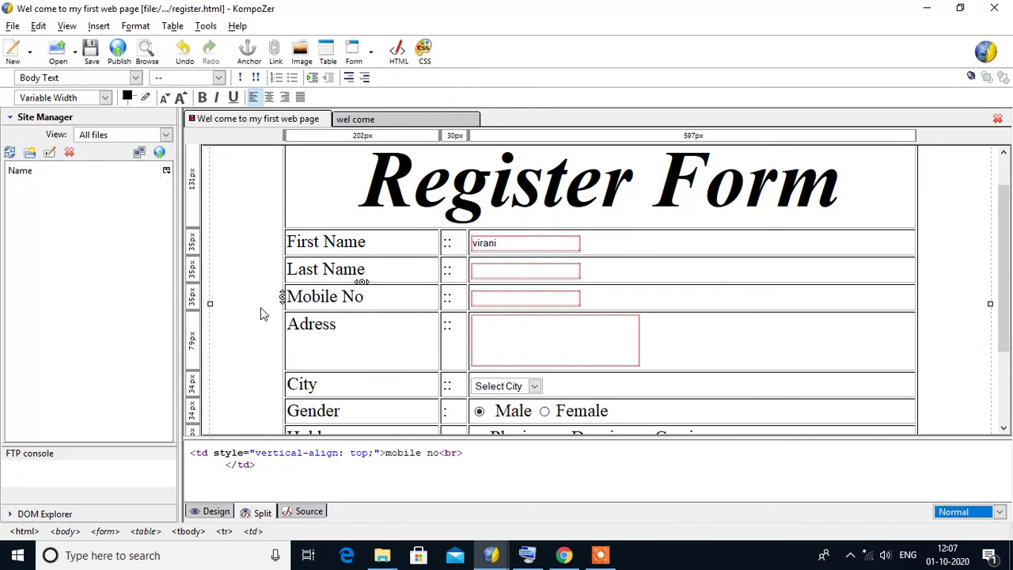
key(ctrl+s)
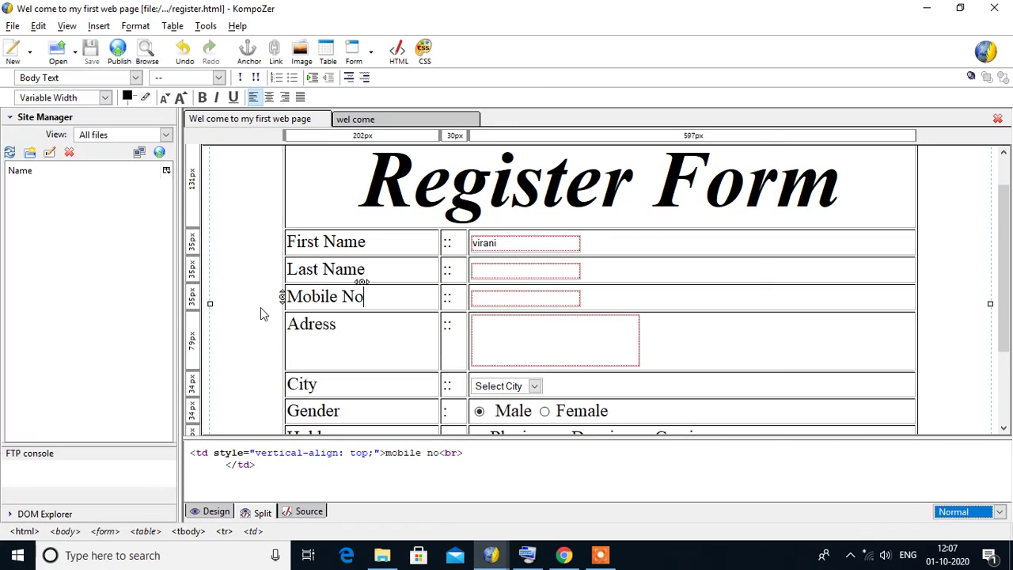
click(131, 78)
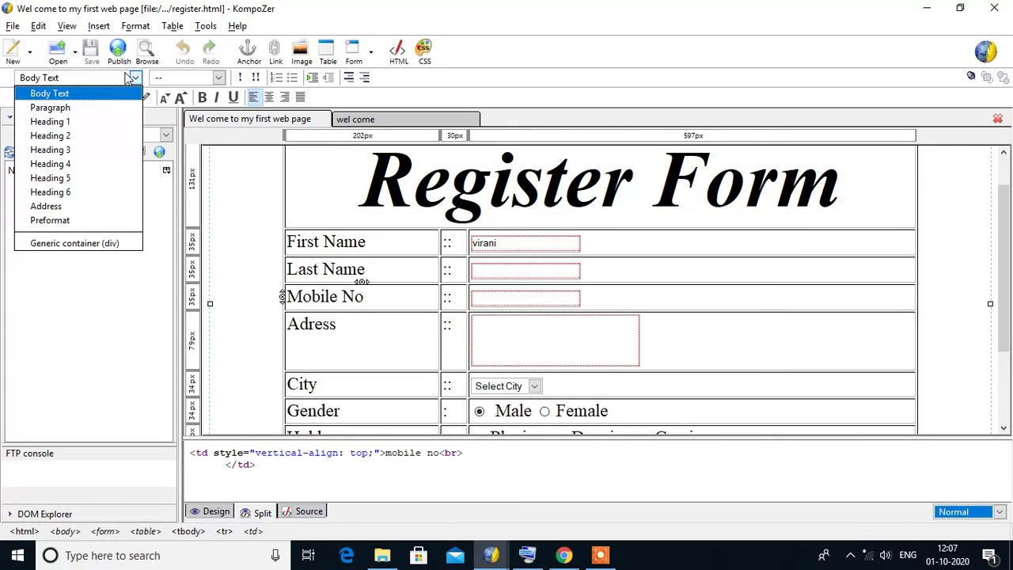
click(85, 106)
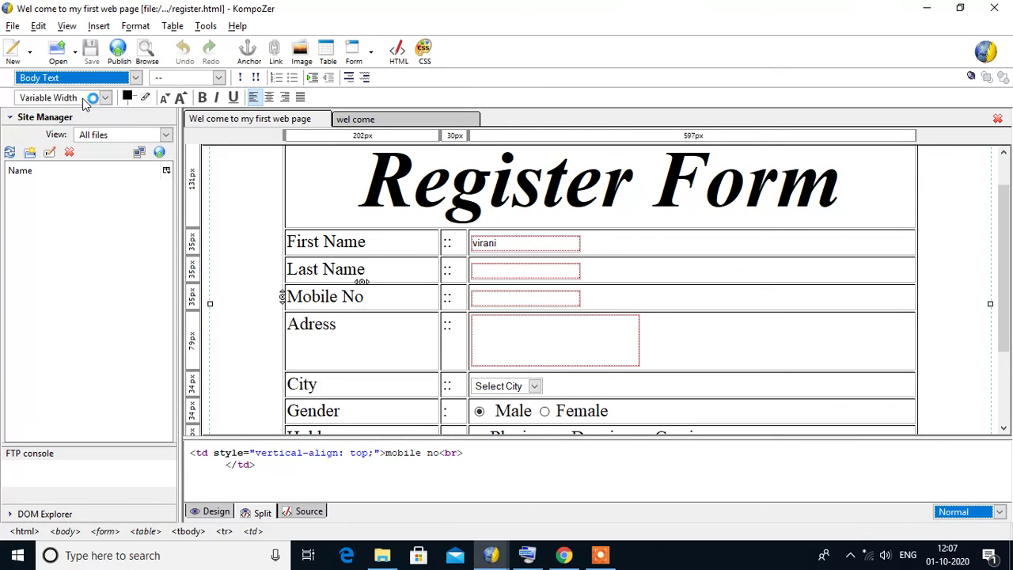
click(309, 350)
scroll(1009, 178, up, 1)
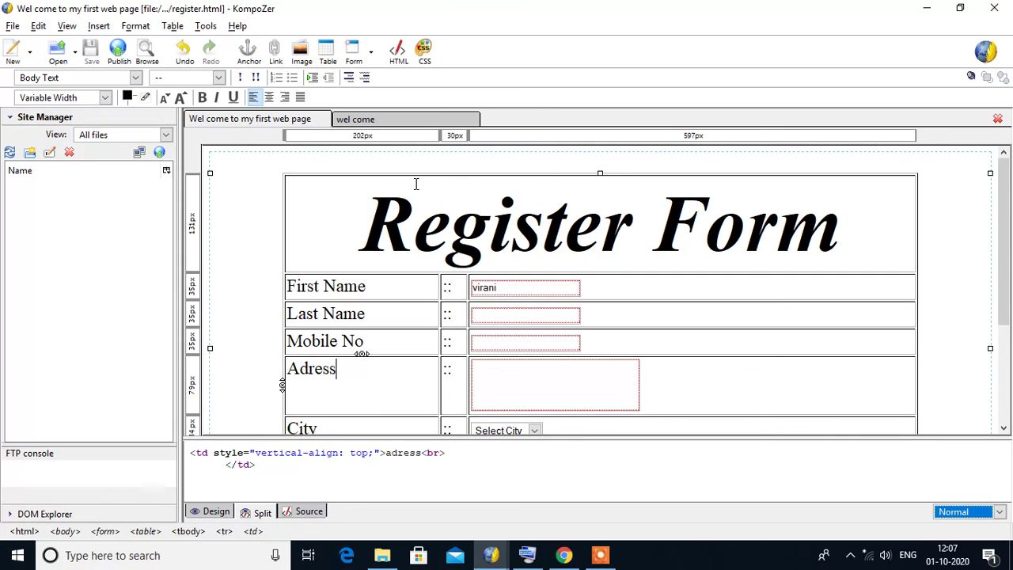
Copy all declarations of the body rule in the register page's internal stylesheet.
click(394, 232)
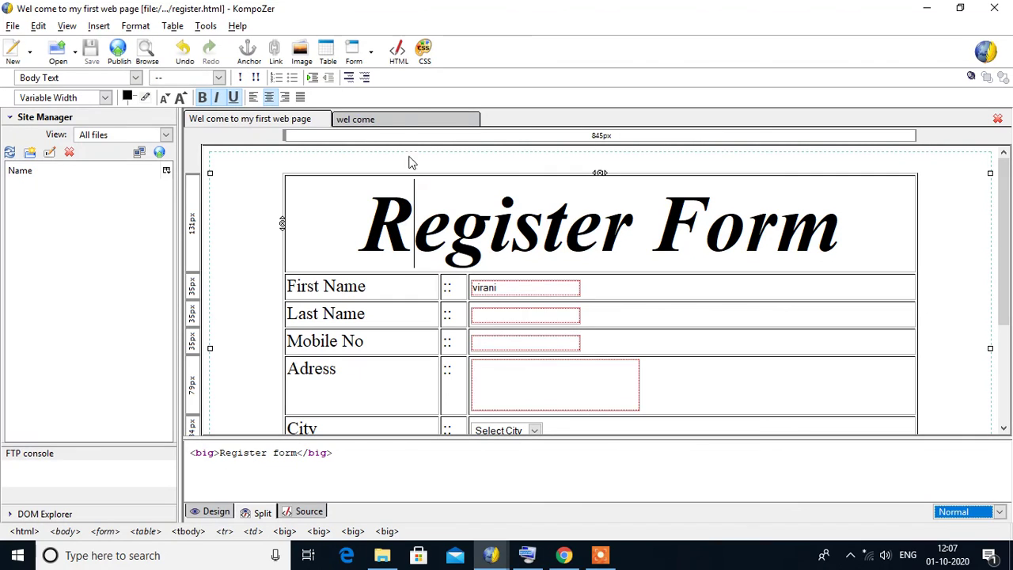
click(424, 49)
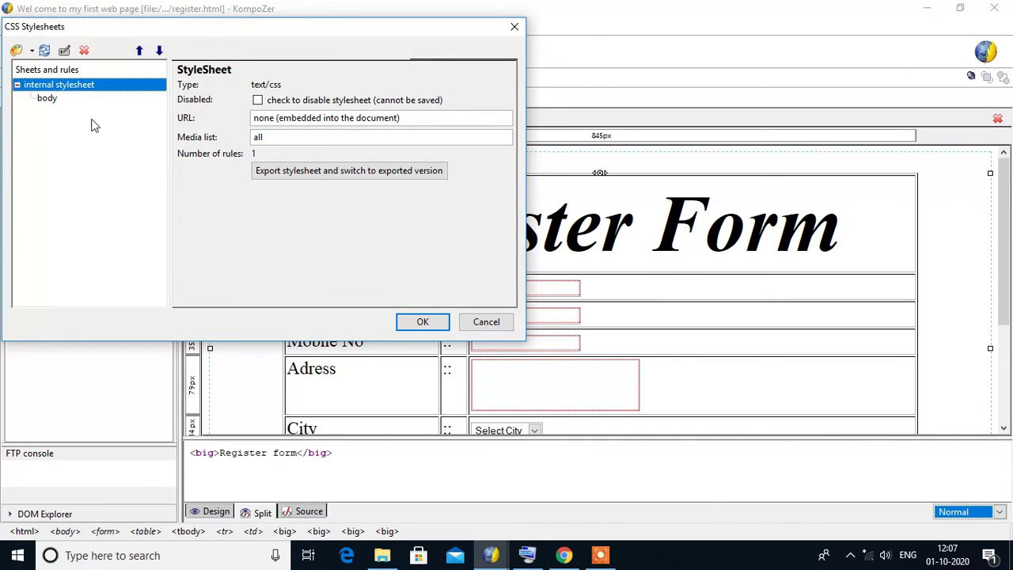
click(49, 104)
double_click(49, 99)
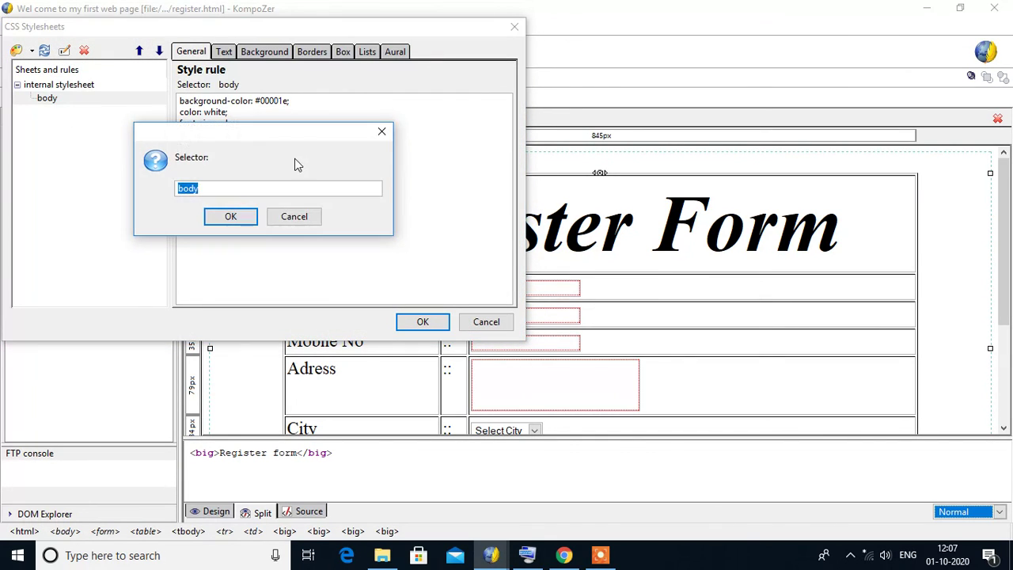
click(381, 134)
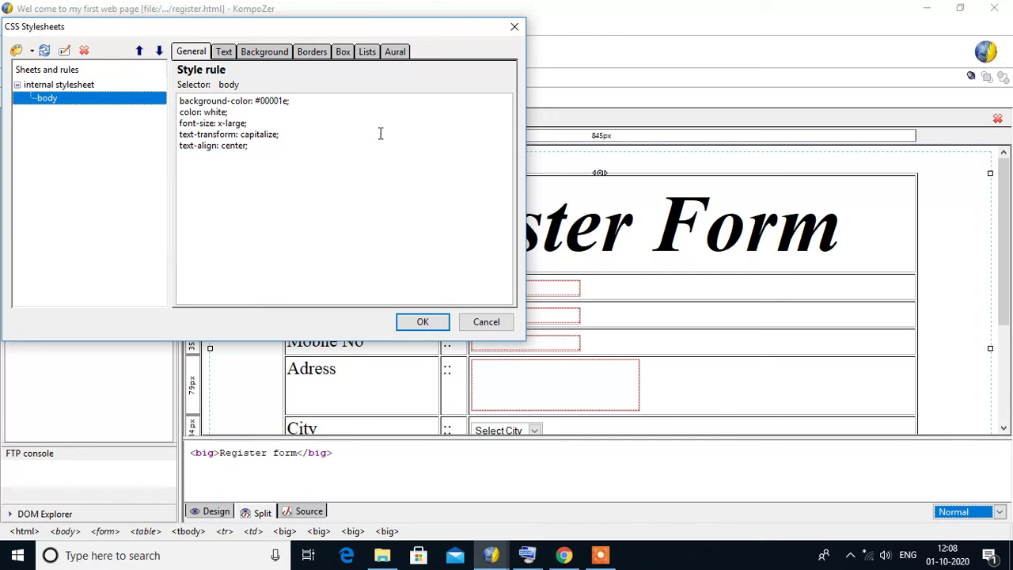
triple_click(380, 134)
key(ctrl+a)
key(ctrl+c)
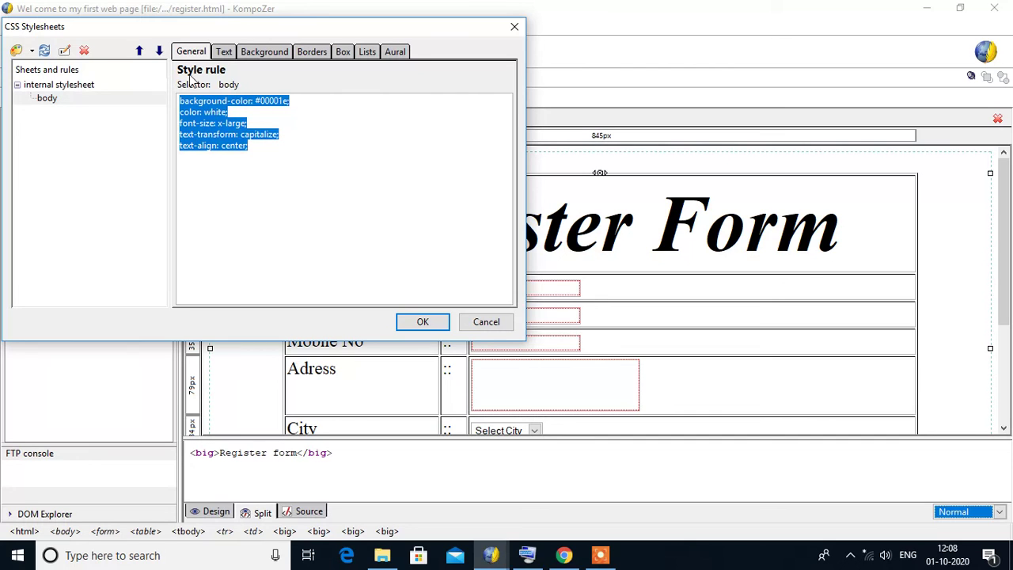
Create a style rule for all h1 elements and paste the body rule's copied declarations into it.
click(15, 50)
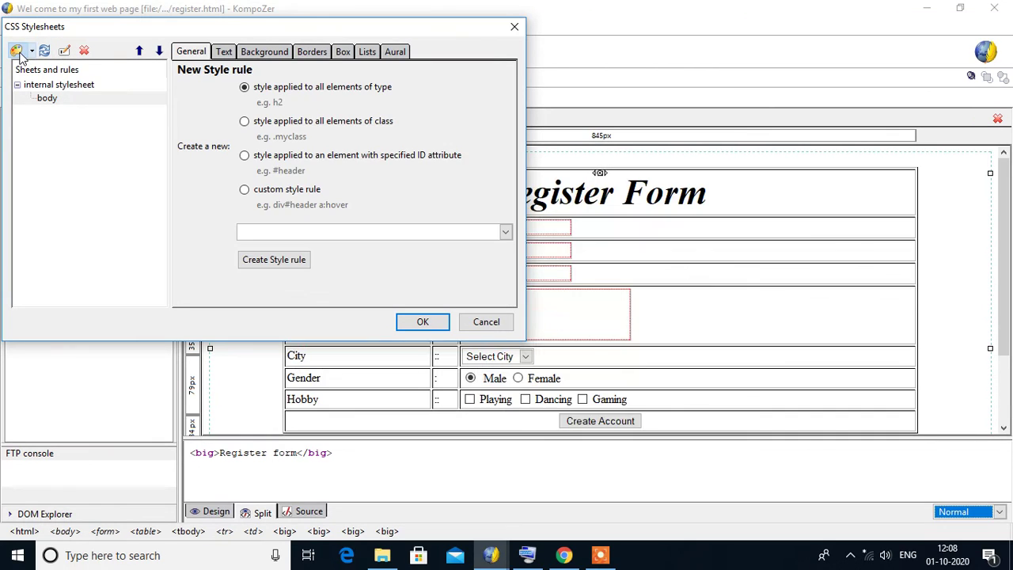
click(385, 231)
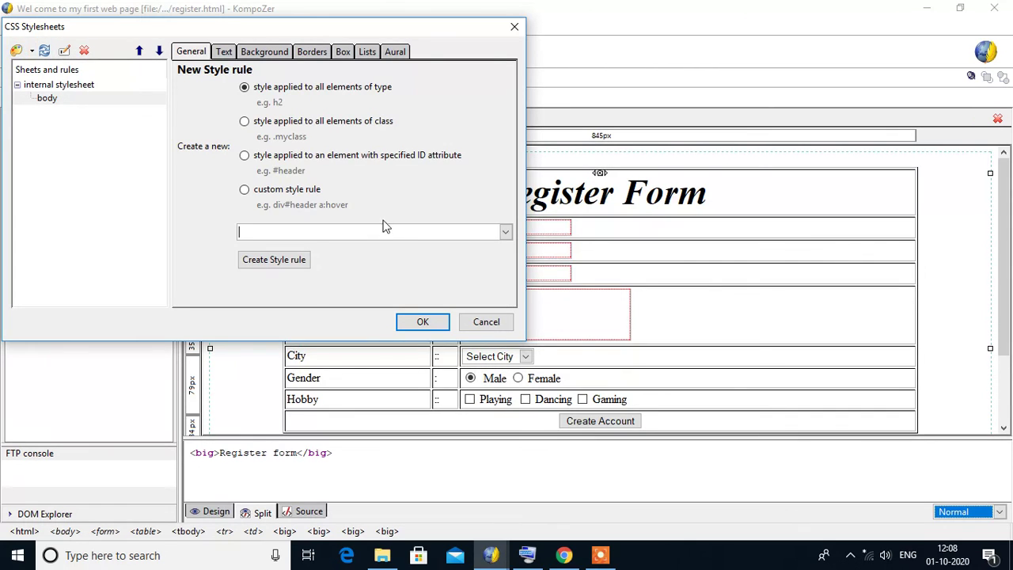
click(505, 231)
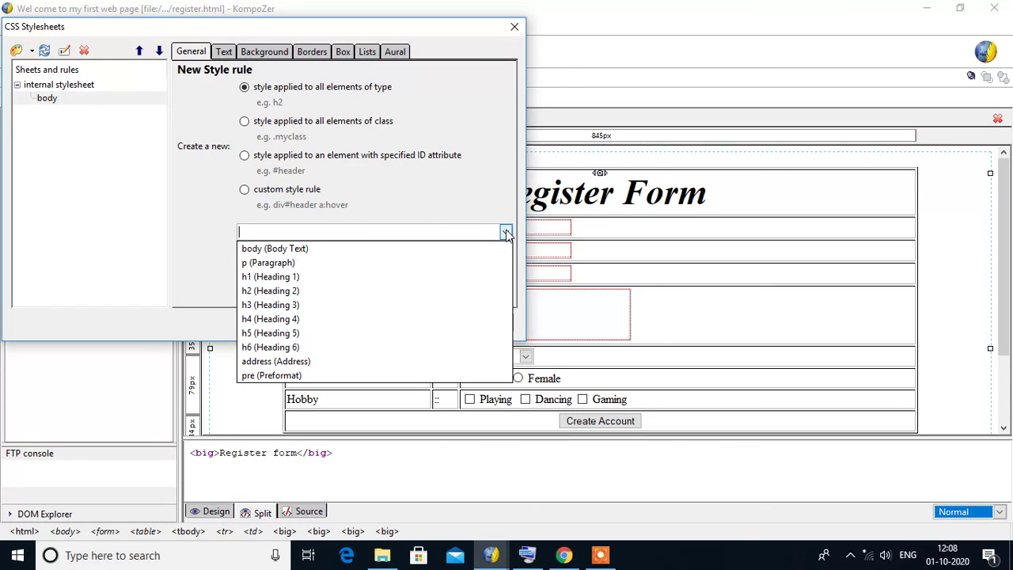
click(321, 278)
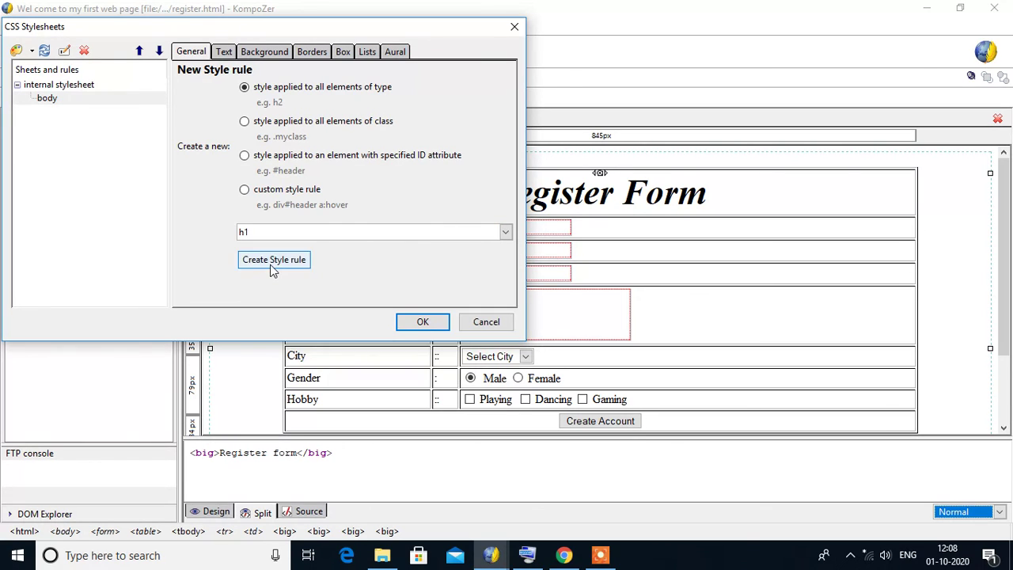
click(271, 263)
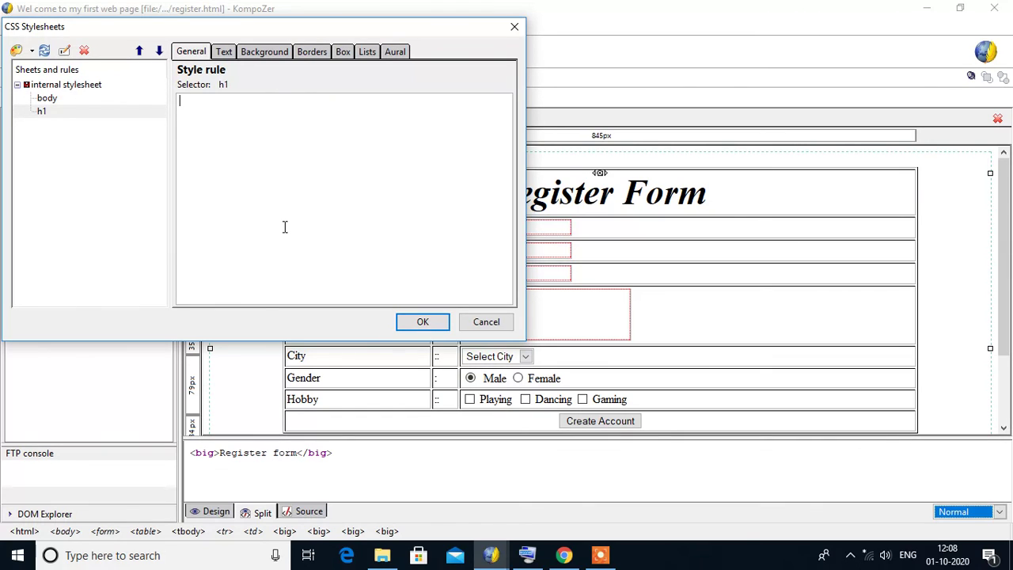
key(ctrl+v)
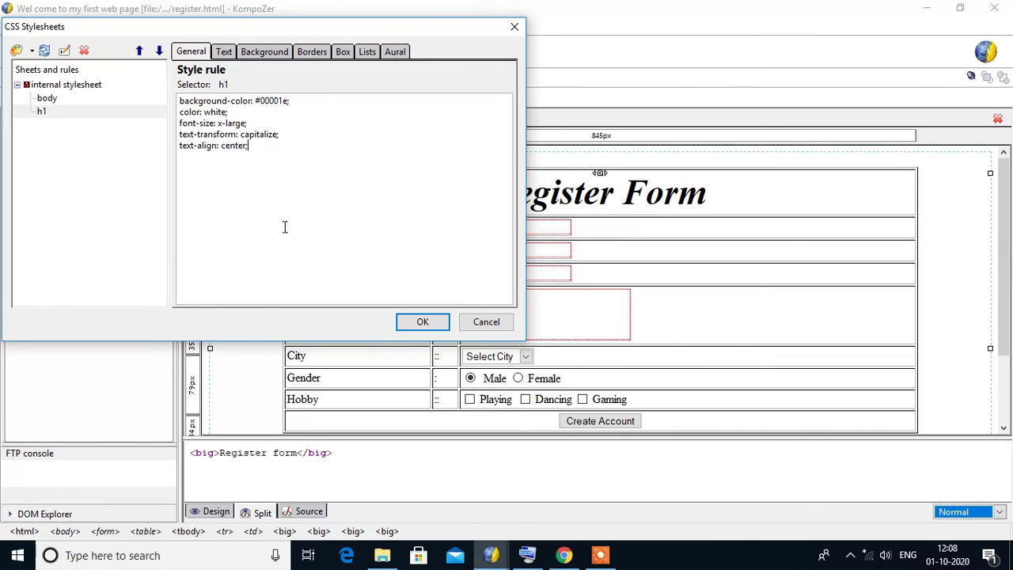
click(424, 322)
Try to apply the Heading 1 format to the entire contents of the register page.
key(ctrl+a)
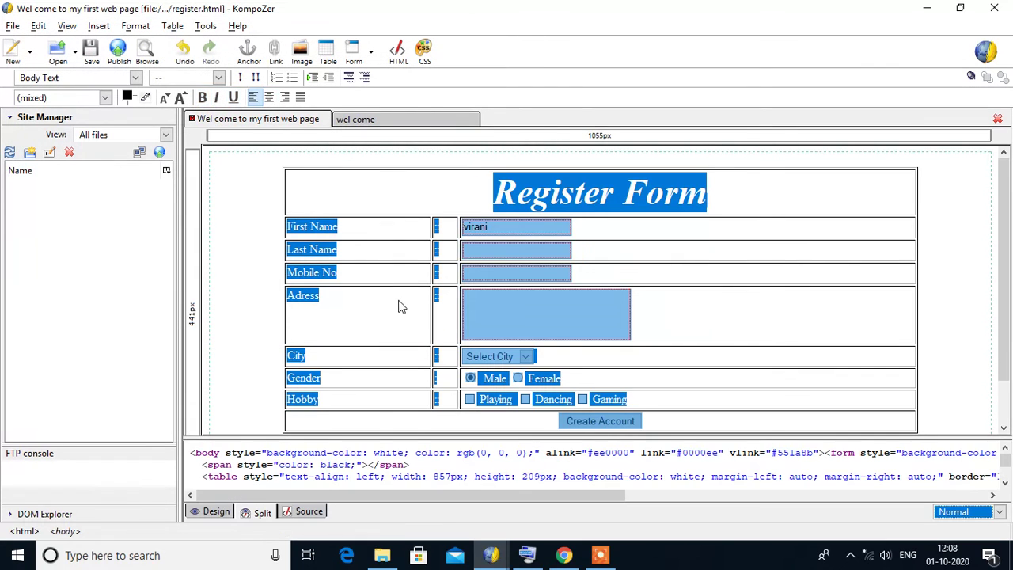
click(135, 78)
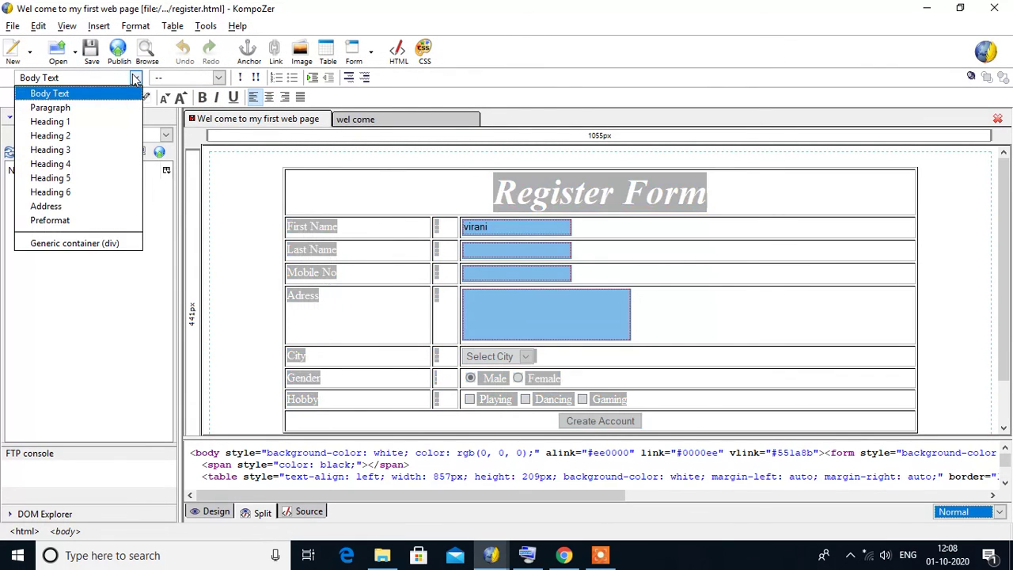
click(87, 124)
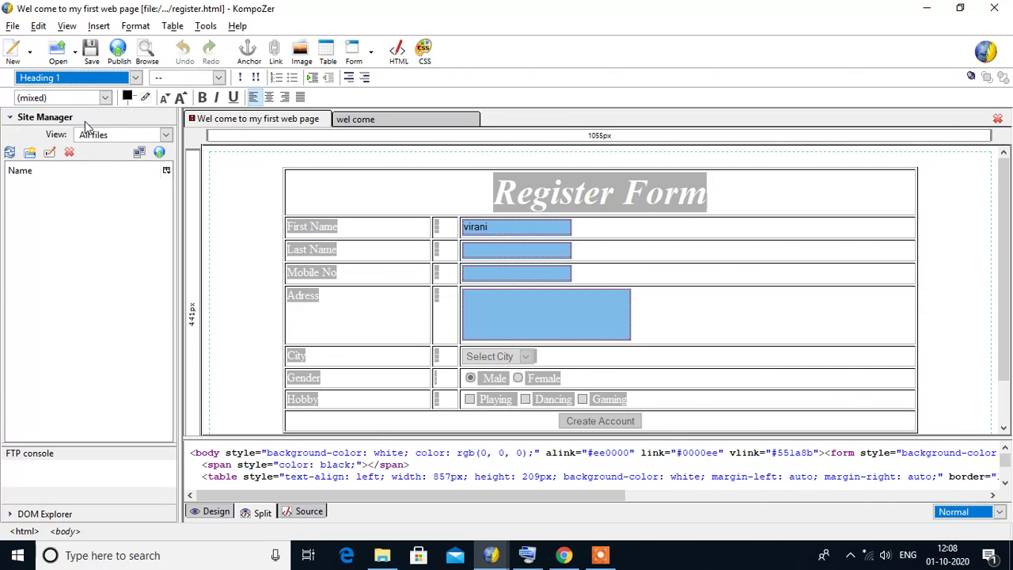
click(226, 219)
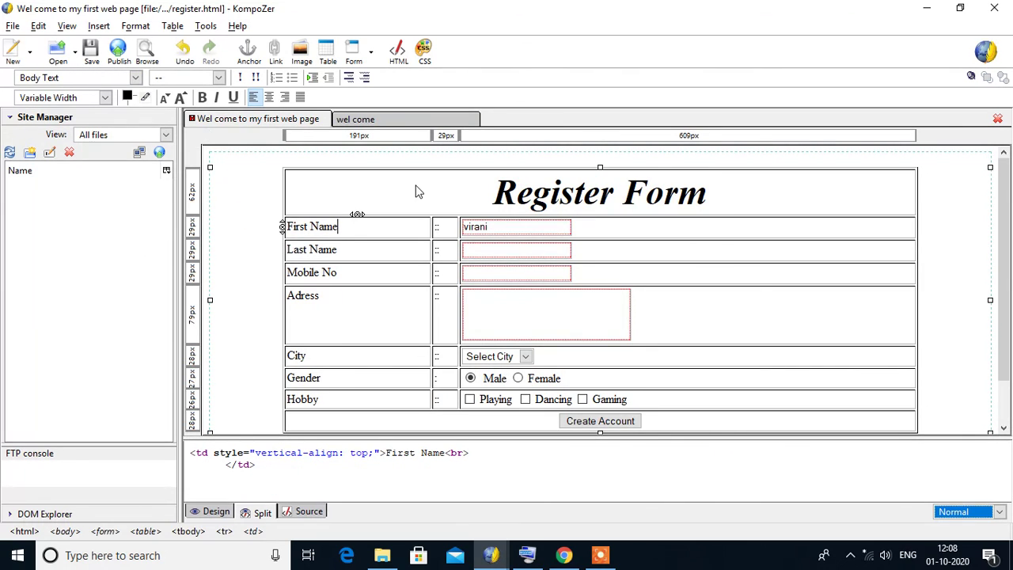
click(940, 206)
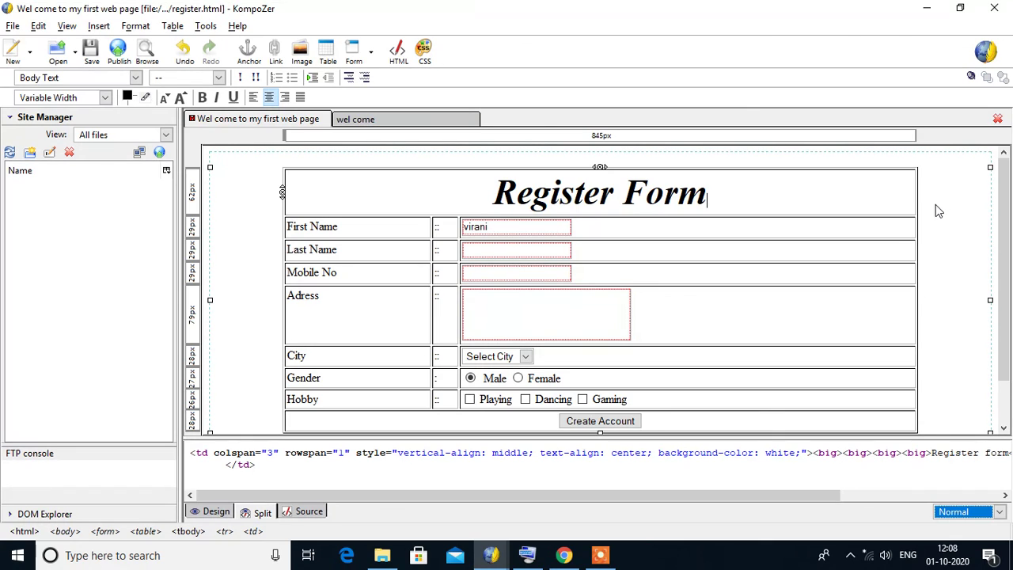
click(601, 556)
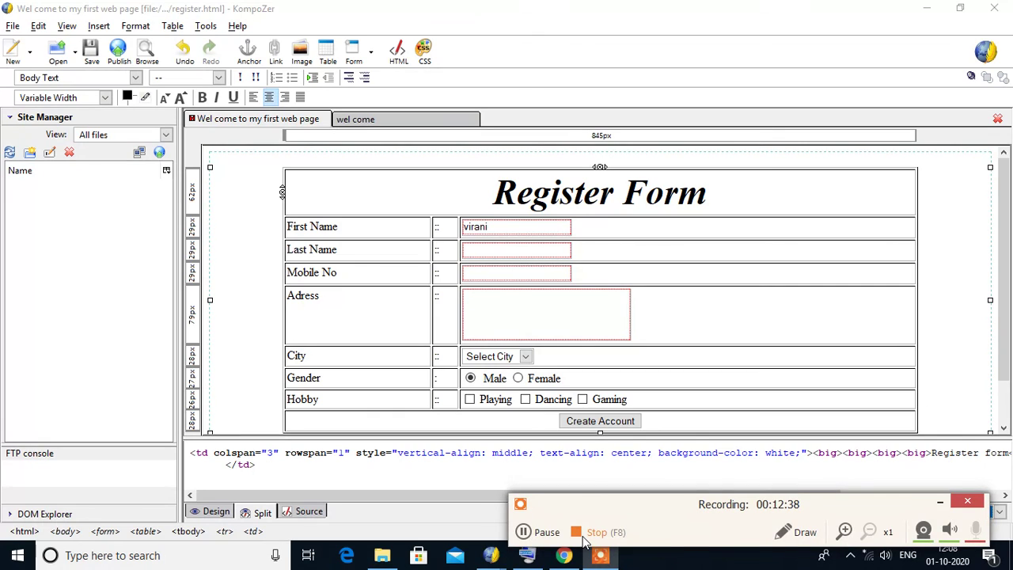